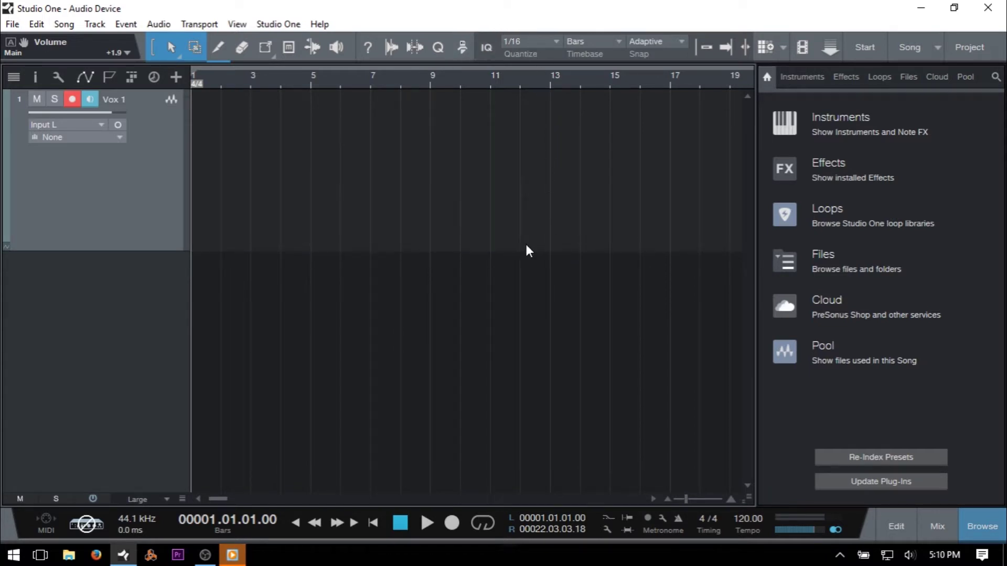
Step: Open the Audio Setup options, dismiss and reopen them with Ctrl+comma, then move the dialog left
left_click(282, 24)
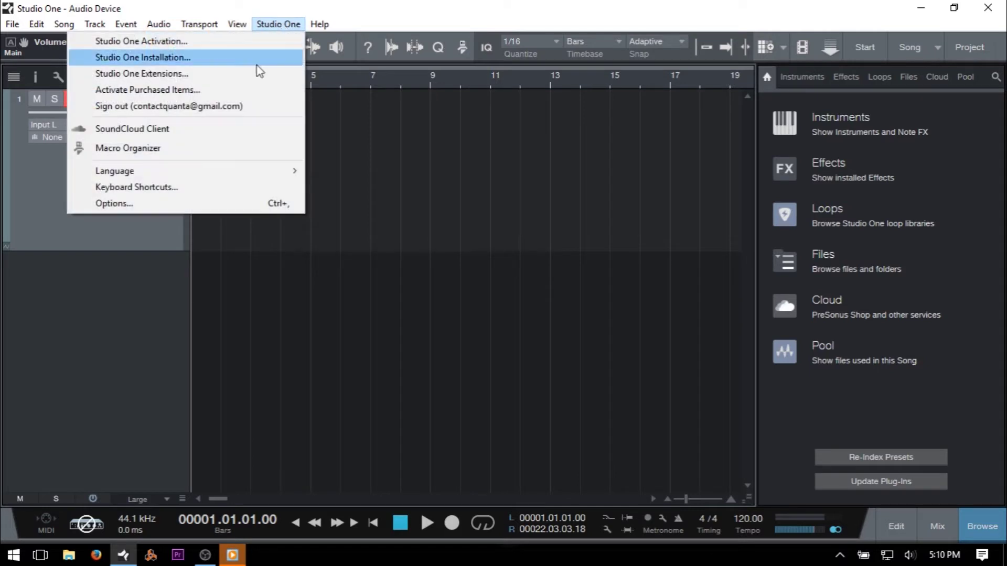
left_click(216, 205)
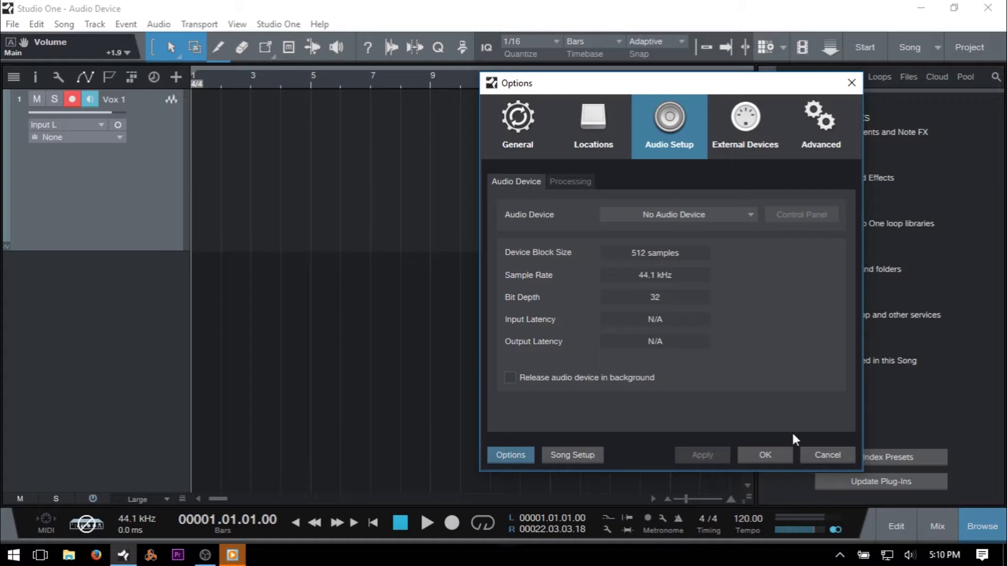
left_click(826, 454)
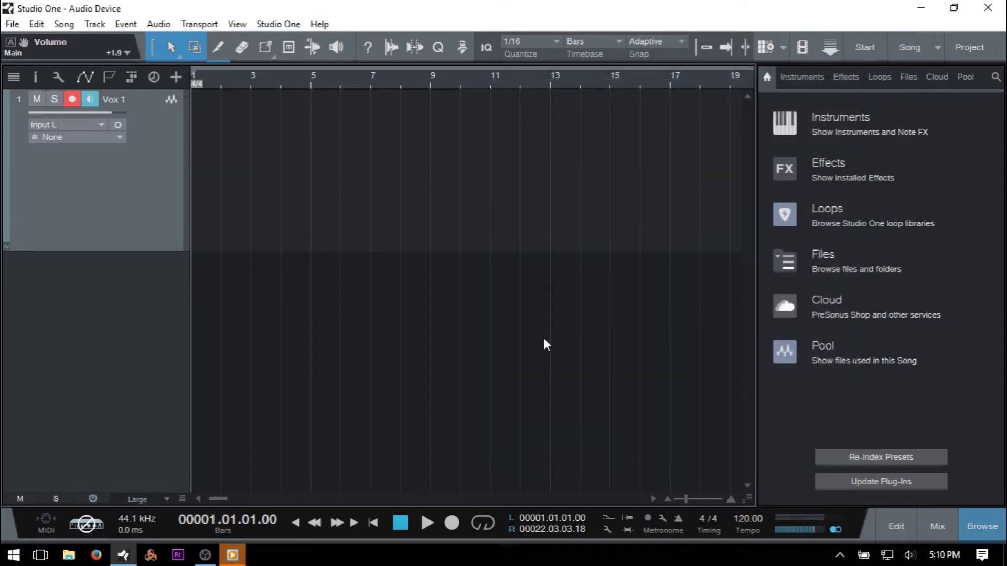
key("ctrl+comma")
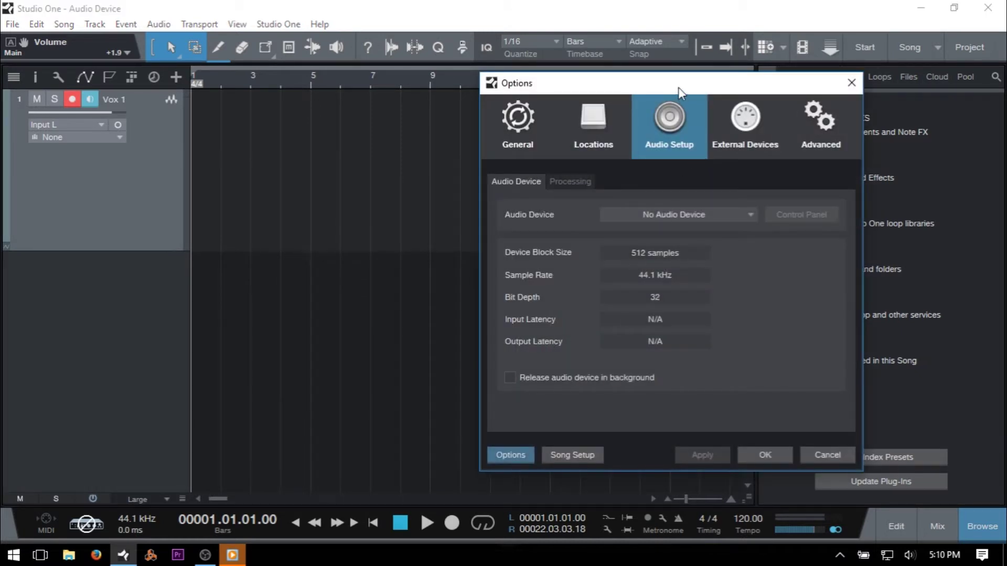
left_click_drag(678, 89, 508, 84)
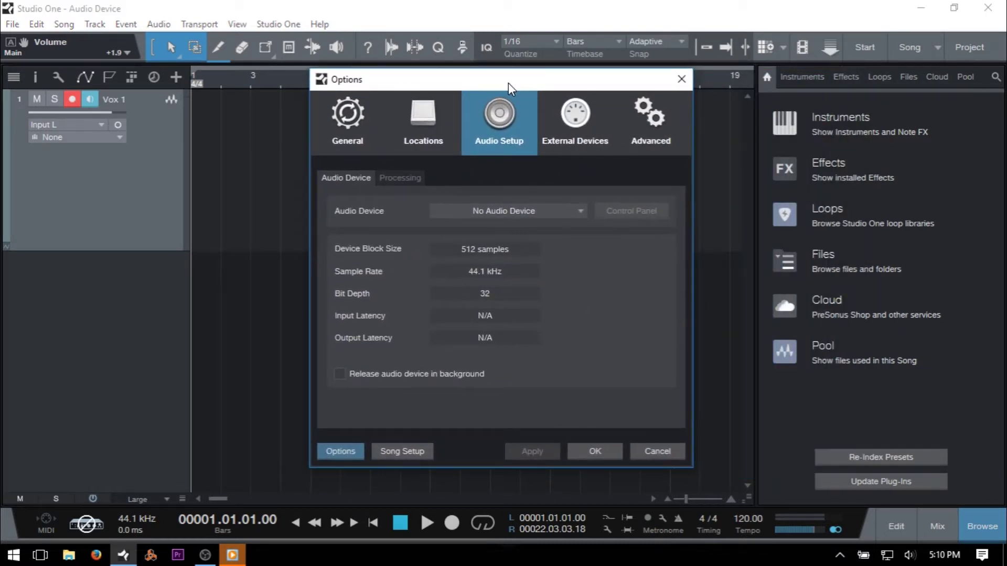
Step: Select Focusrite Scarlett as the audio device, giving 512-sample blocks and 21.3 ms latency
left_click(984, 527)
left_click(581, 211)
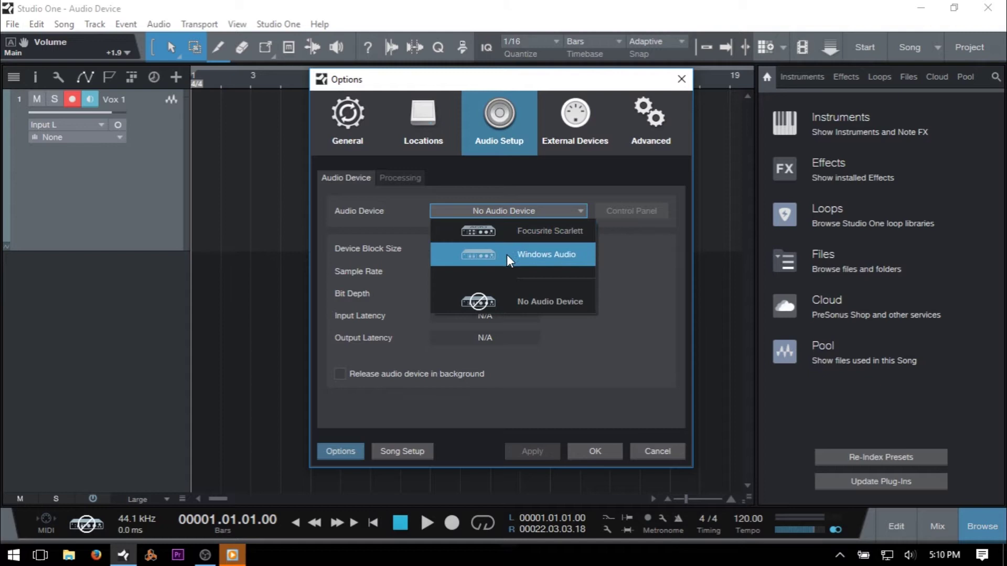
left_click(542, 231)
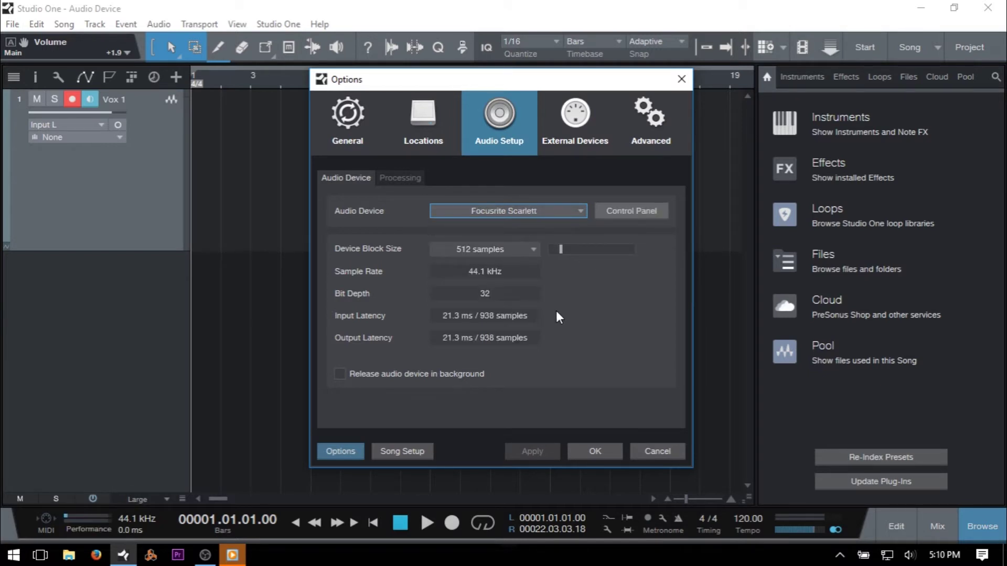
Step: Set the device block size to 256 samples, lowering input and output latency to 12.6 ms
left_click(532, 248)
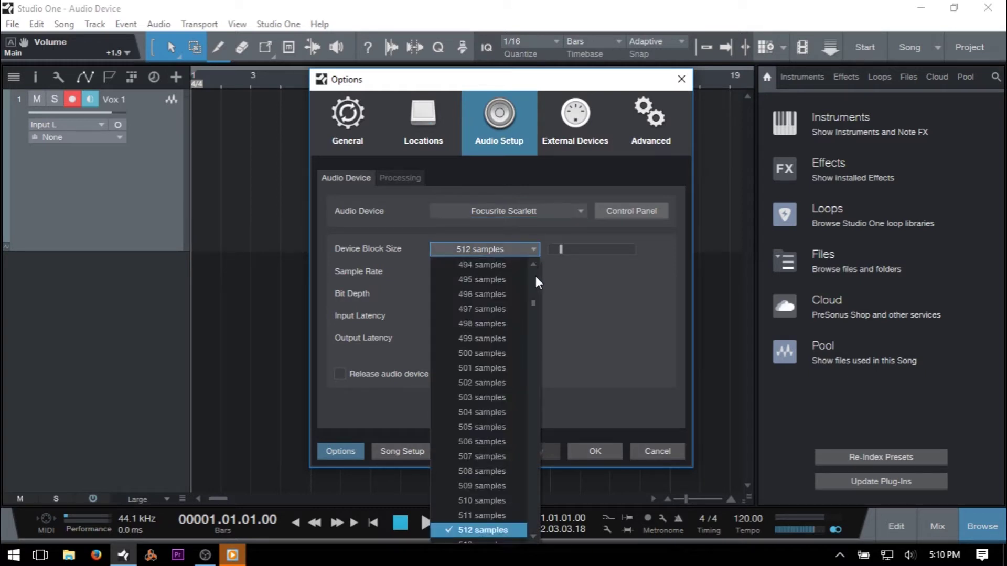
scroll(536, 276, "up", 20)
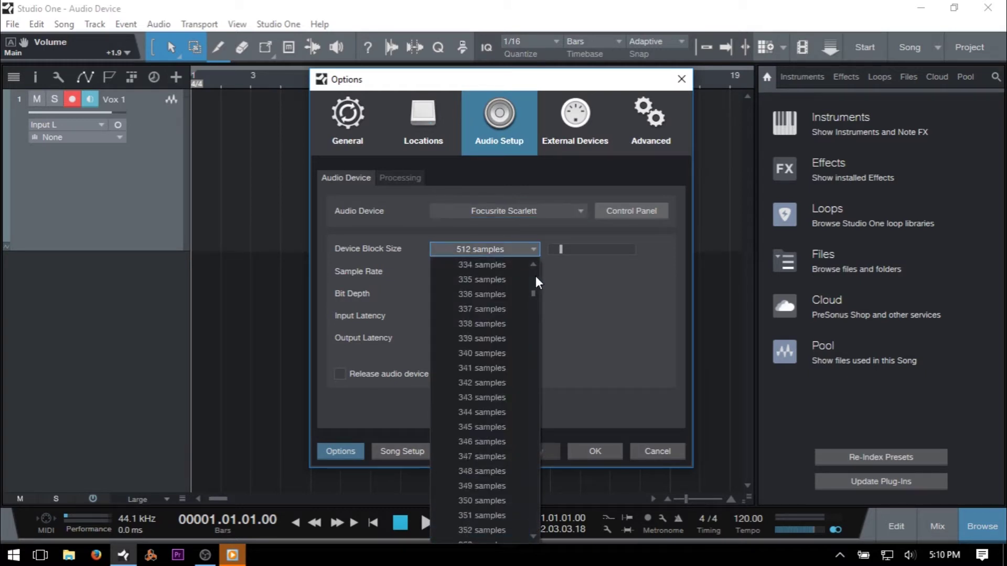
scroll(536, 276, "up", 20)
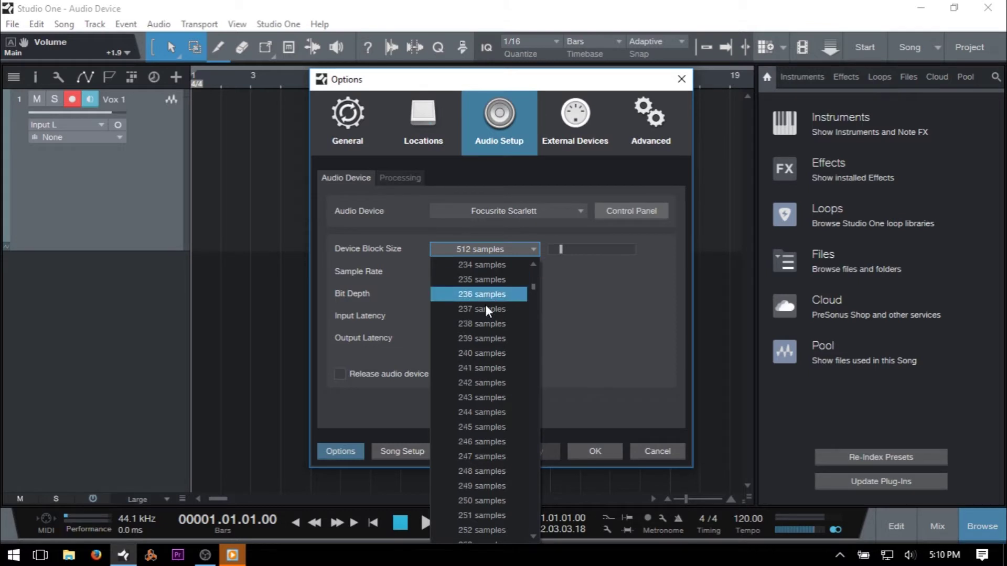
scroll(482, 450, "down", 3)
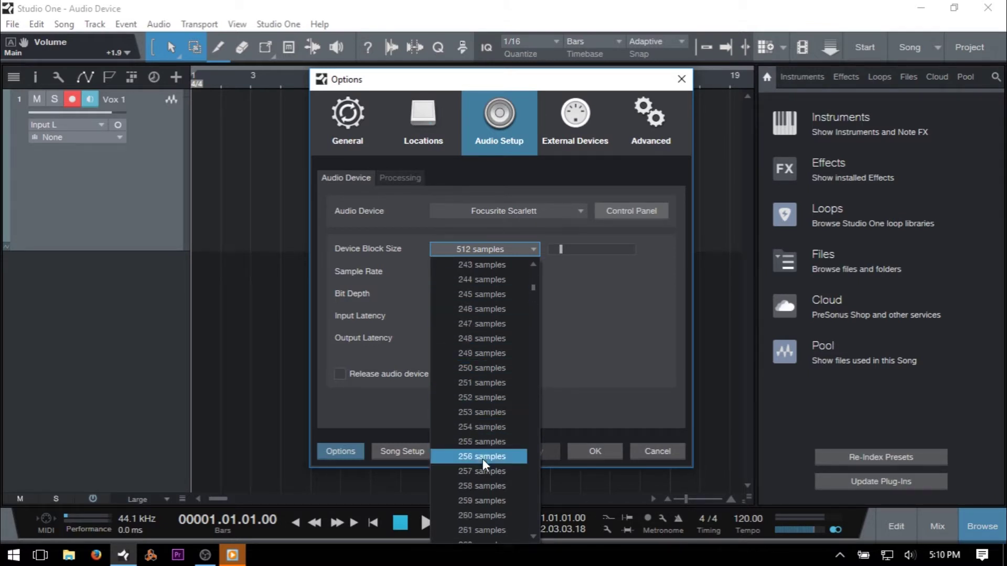
left_click(485, 457)
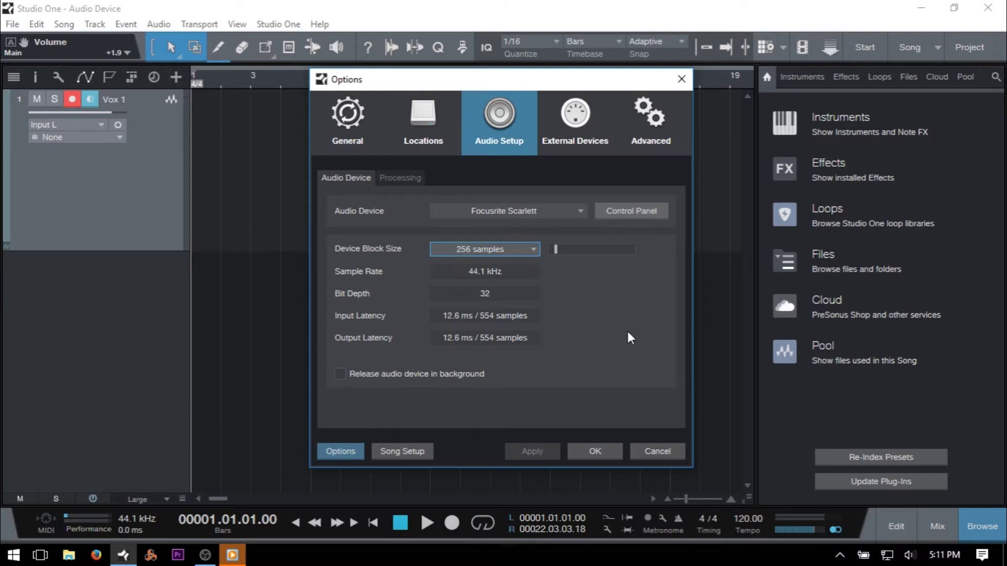
left_click(632, 211)
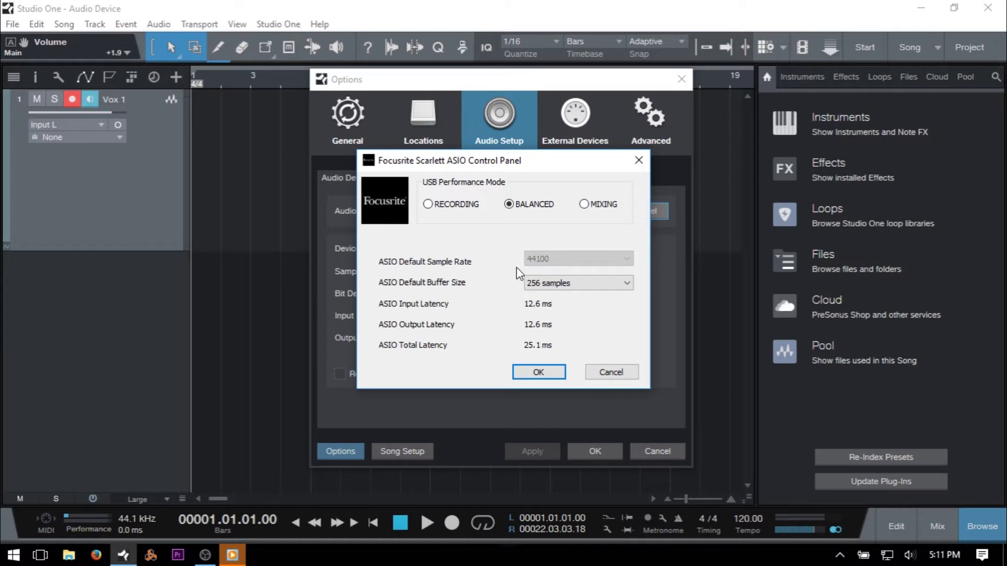
left_click(611, 373)
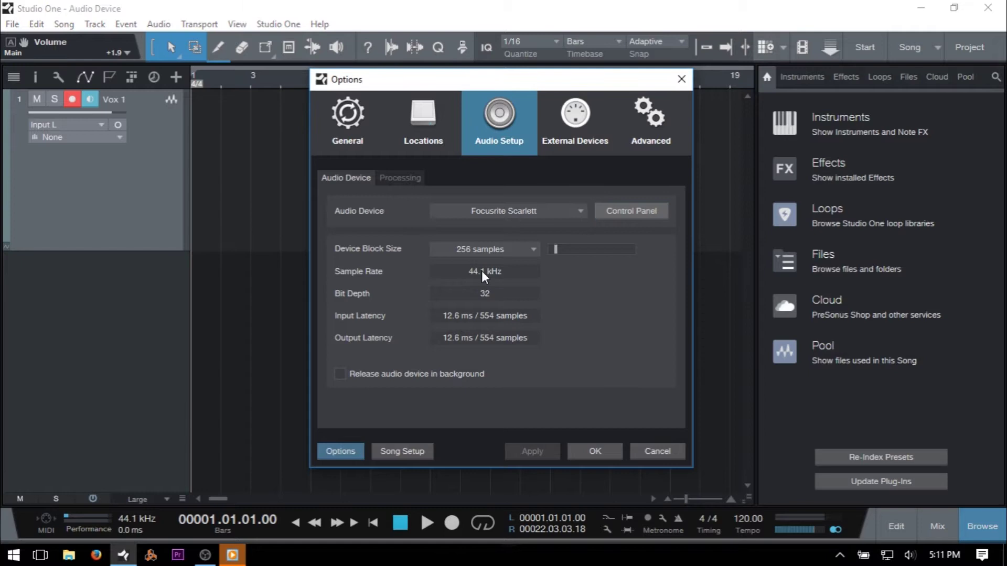
Step: Accept Options, then inspect Song Setup's sample rate (44.1 kHz) and resolution (24 Bit) lists
left_click(606, 451)
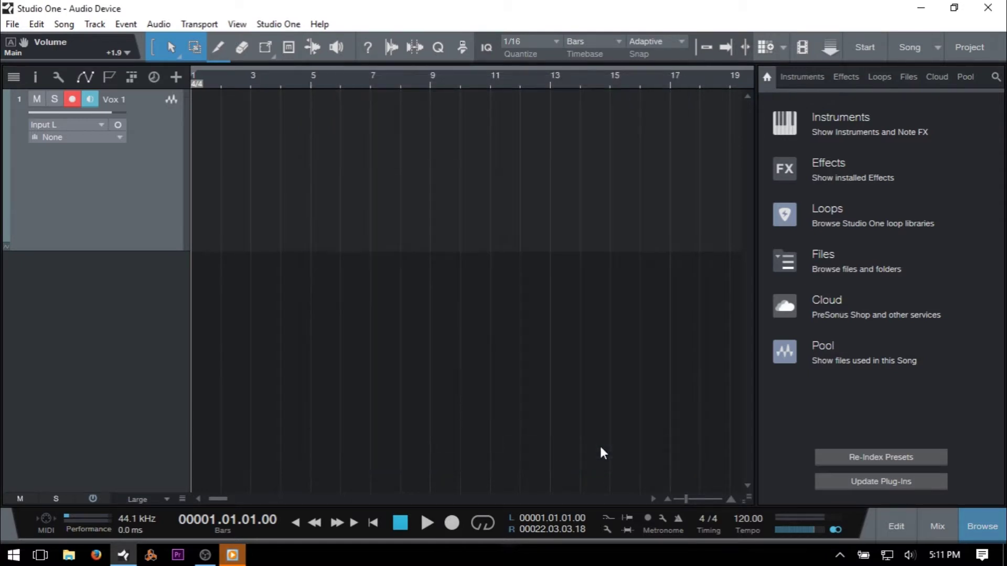
left_click(138, 521)
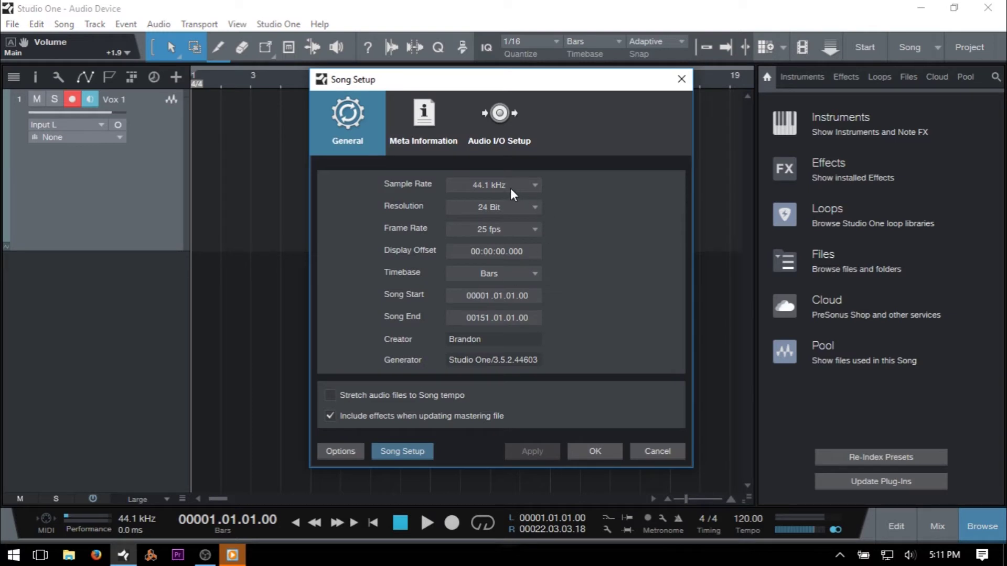
left_click(501, 185)
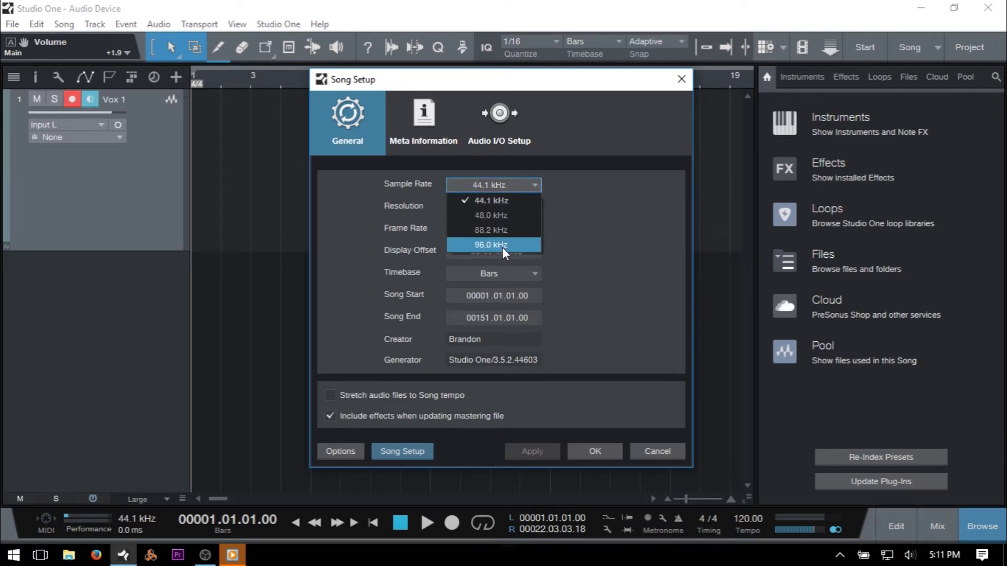
left_click(648, 211)
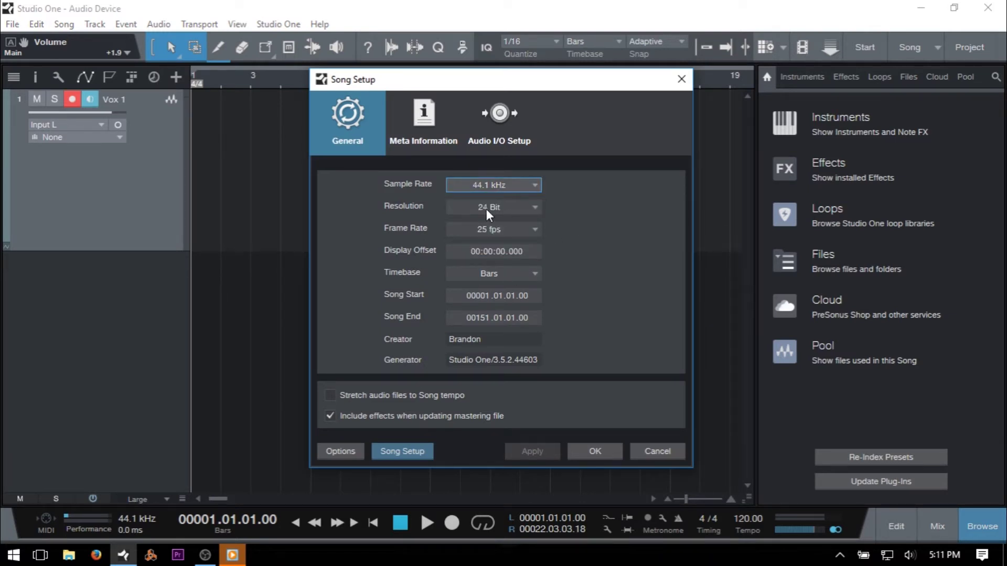
left_click(538, 207)
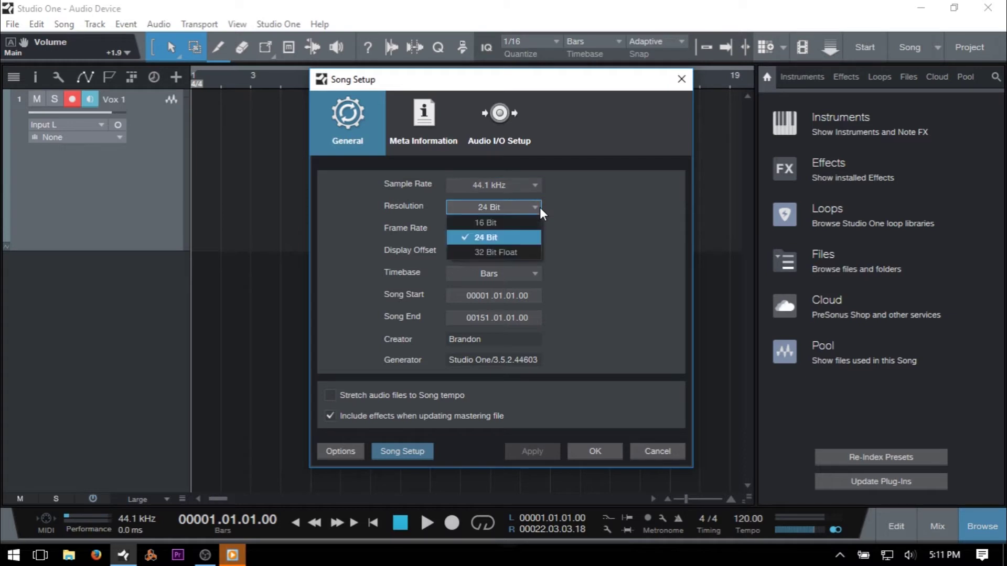
left_click(630, 209)
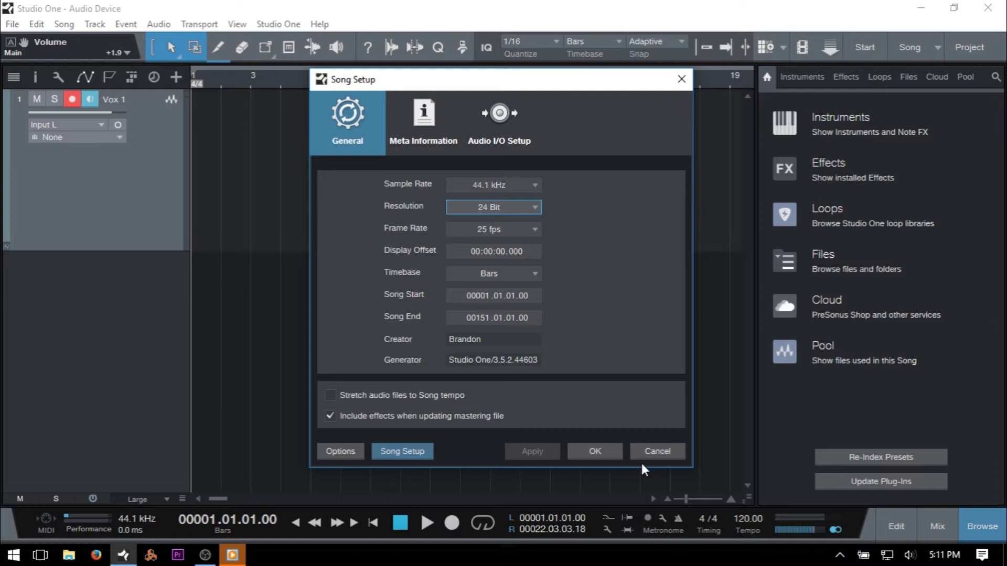
Step: Cancel Song Setup, reopen Options and list the available device block sizes
left_click(655, 453)
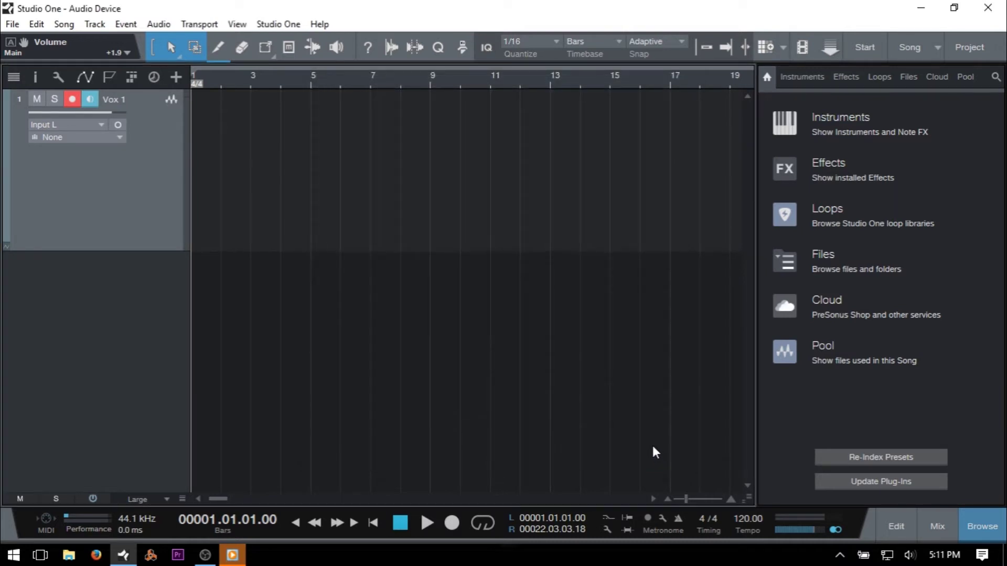
key("ctrl+comma")
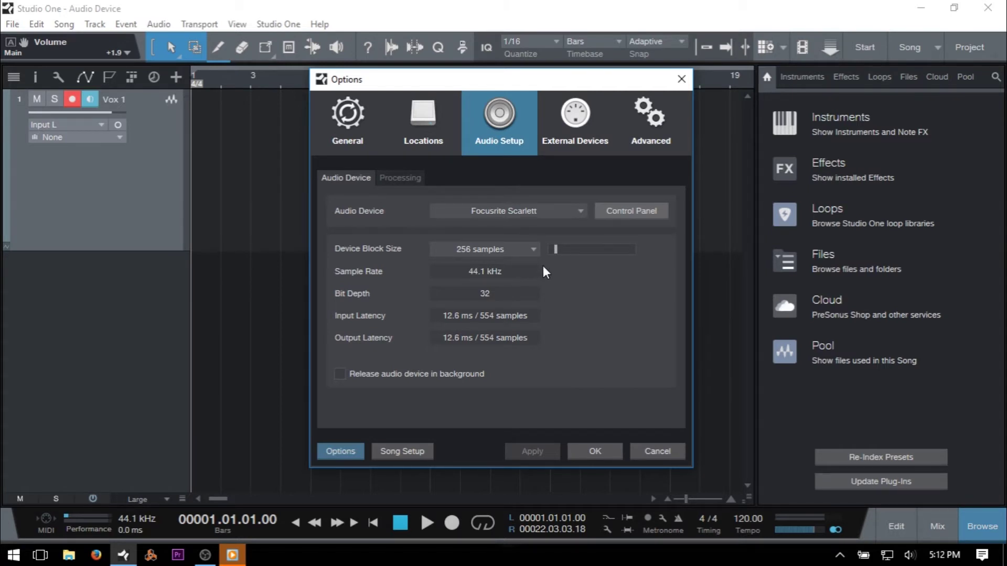
left_click(534, 251)
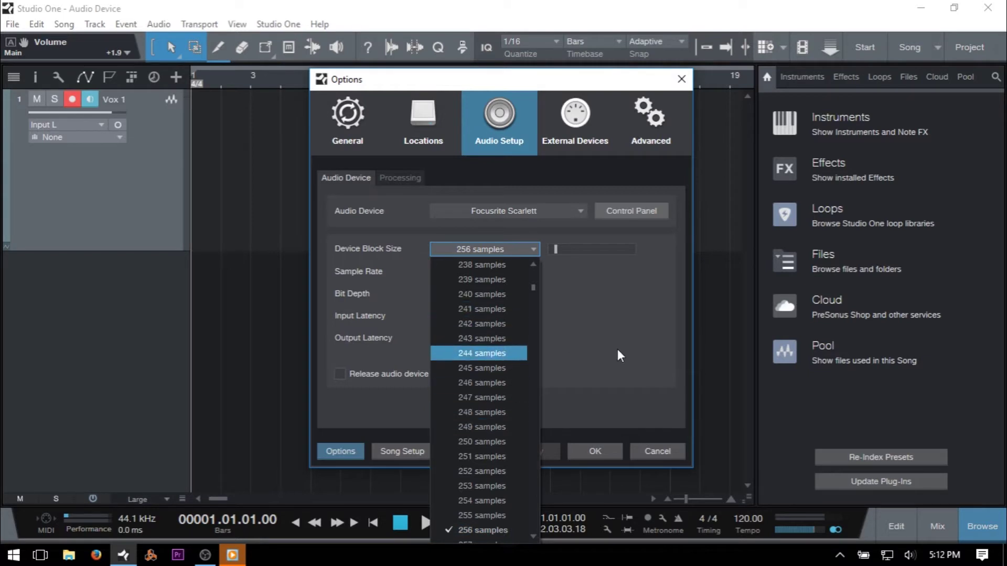
left_click(609, 303)
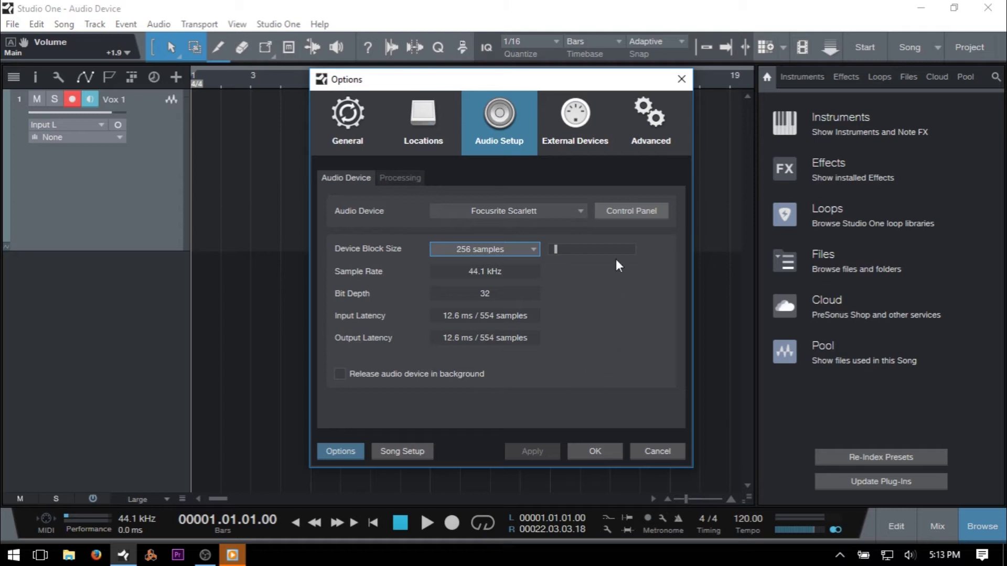
left_click(397, 181)
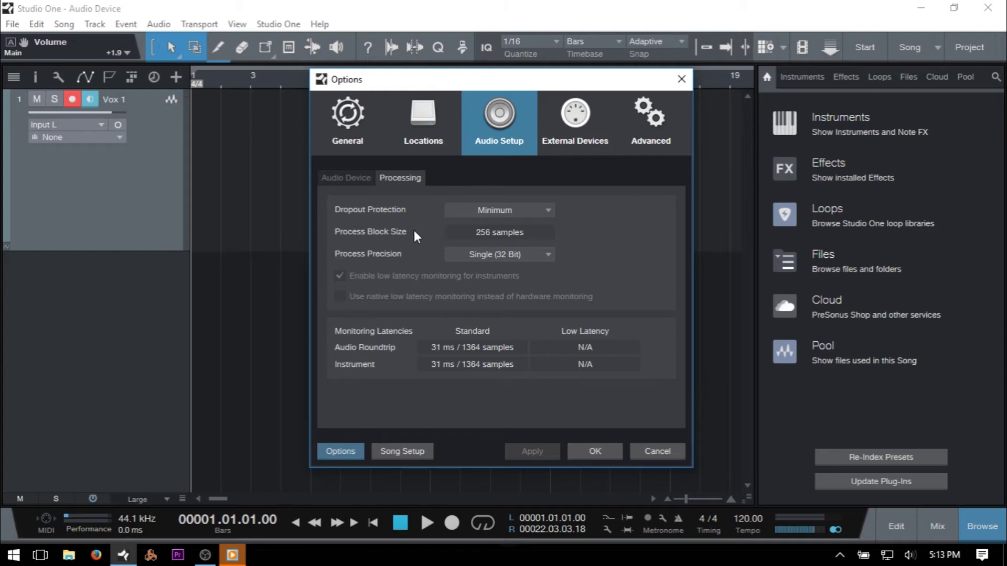
left_click(351, 178)
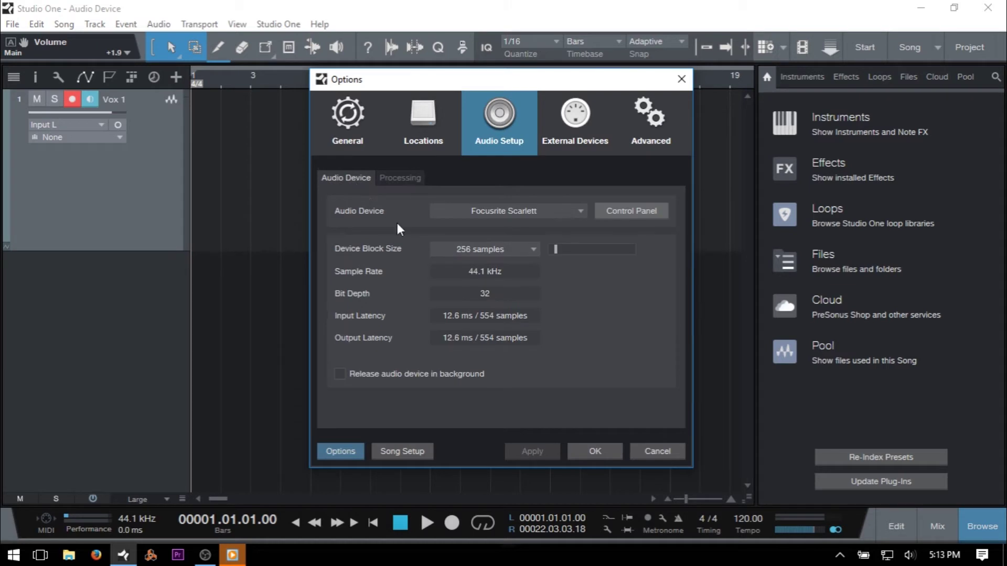
left_click(403, 179)
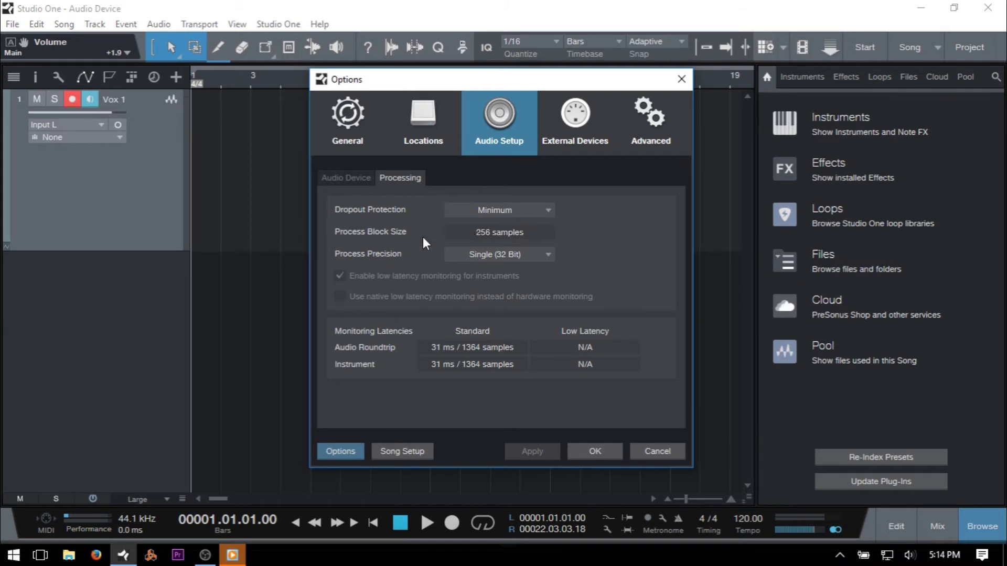
left_click(354, 181)
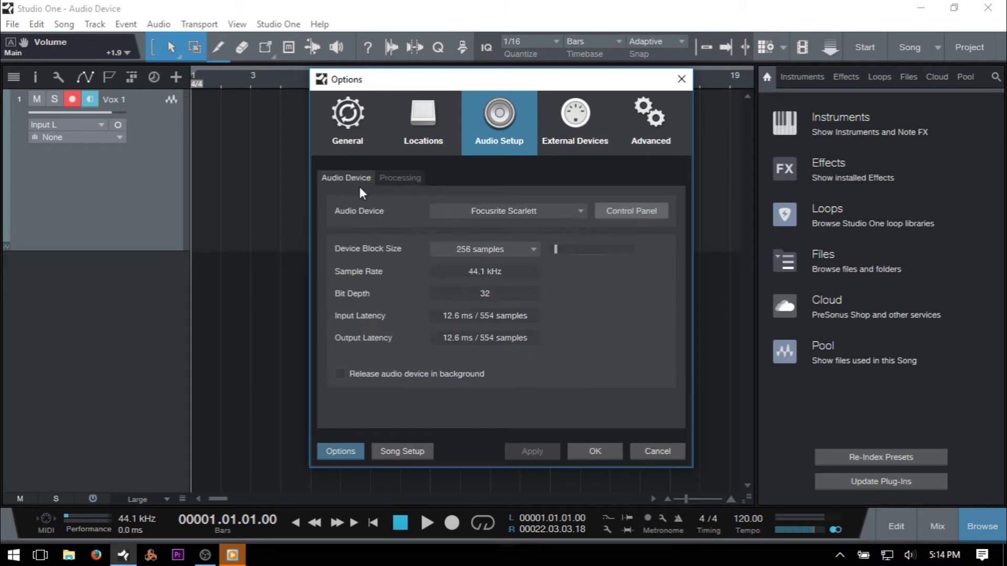
left_click(399, 180)
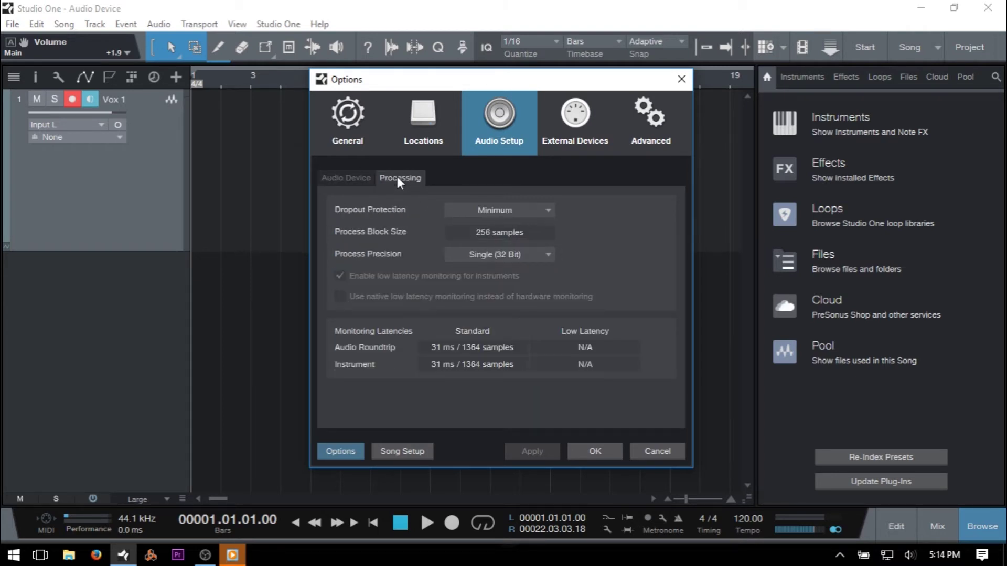
Step: Try Low and Medium Dropout Protection, comparing the audio device latencies after each
left_click(502, 208)
left_click(504, 243)
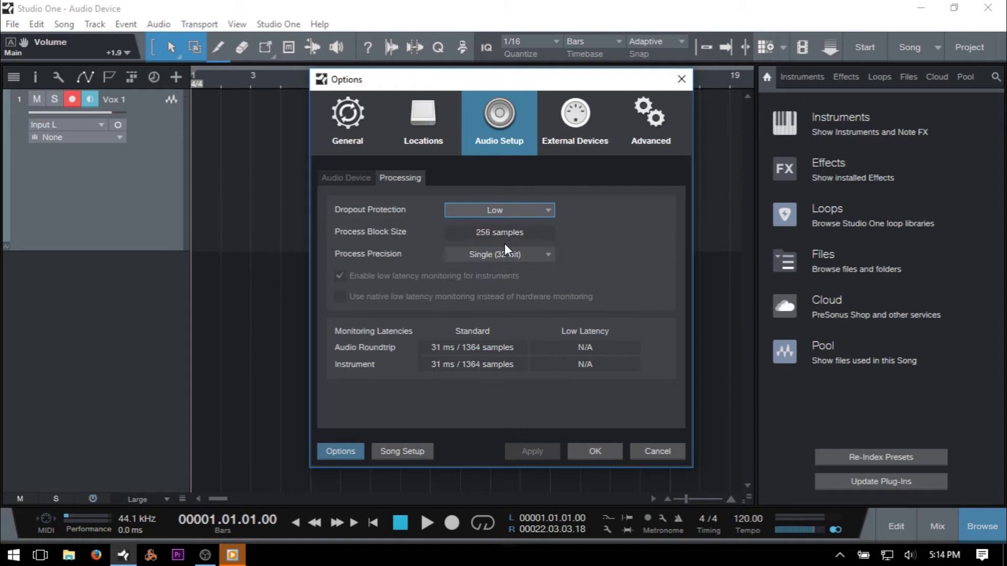
left_click(347, 179)
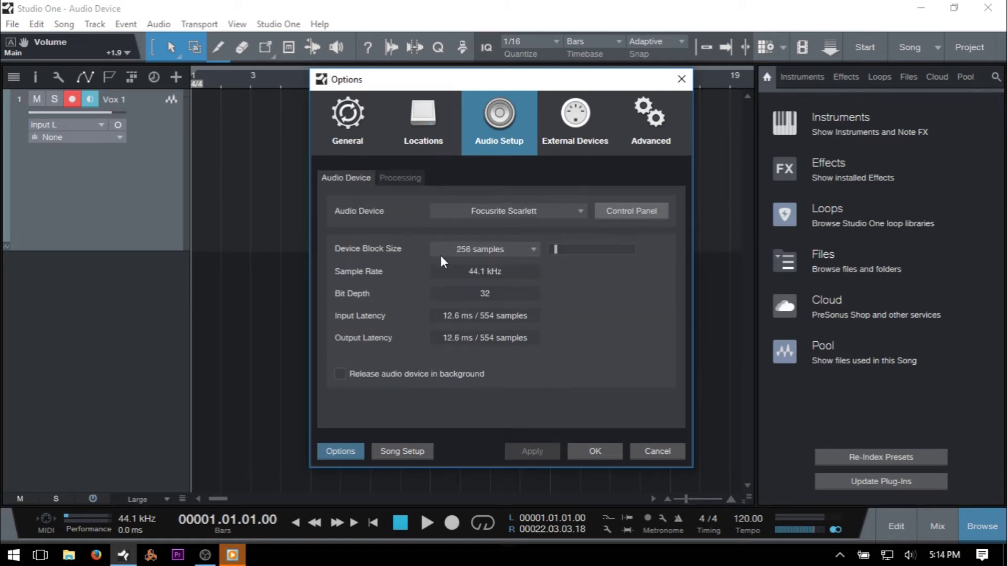
left_click(407, 179)
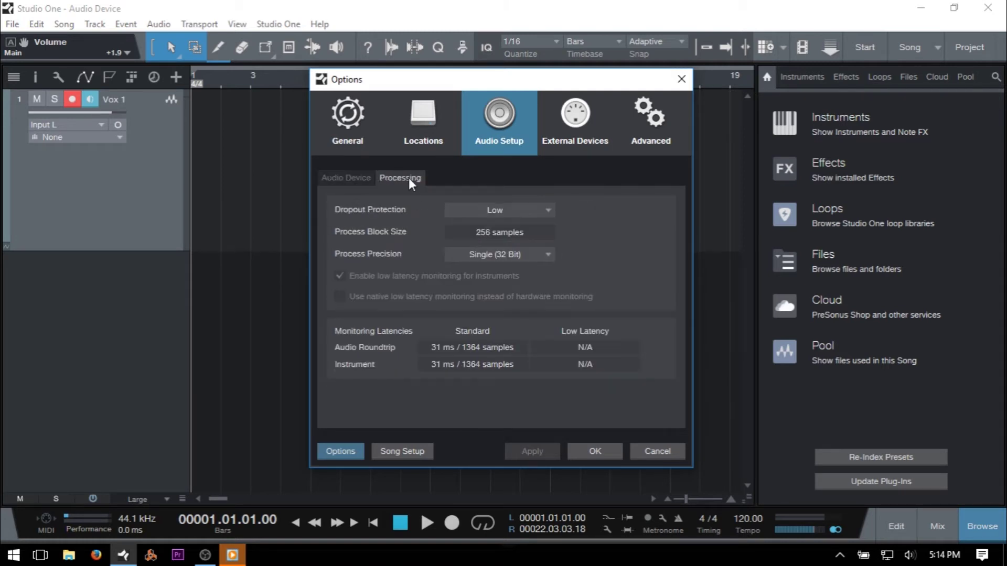
left_click(501, 211)
left_click(503, 255)
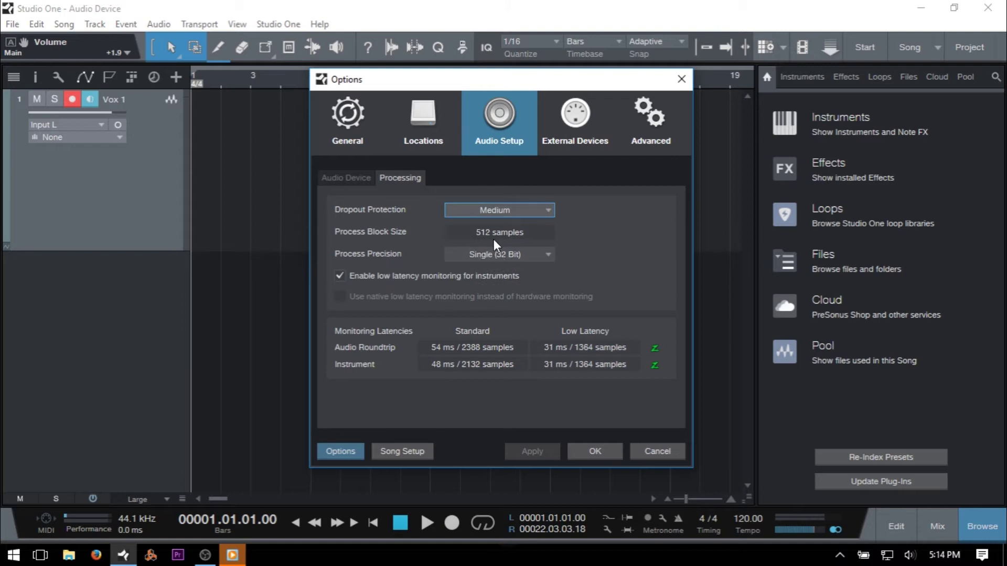
left_click(347, 180)
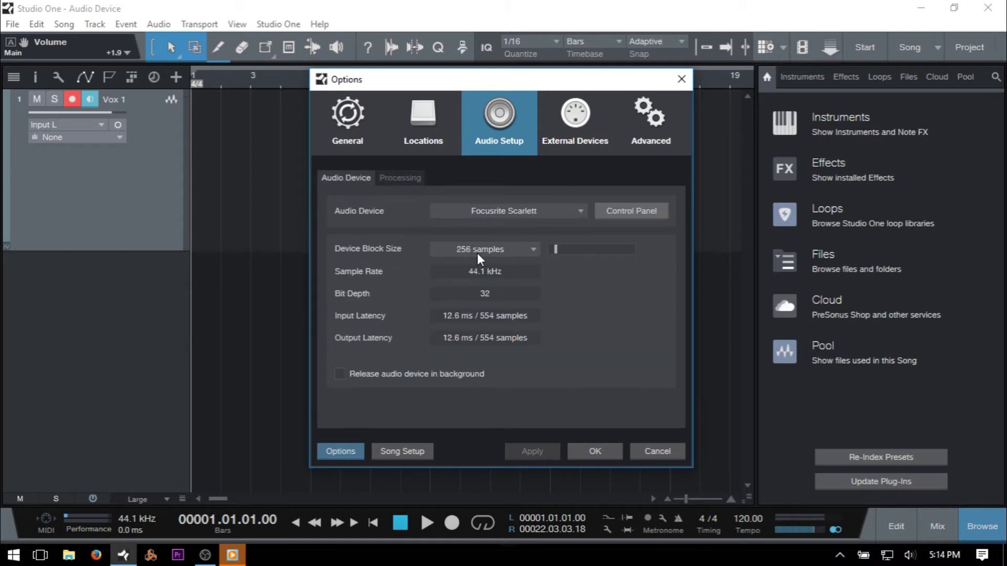
left_click(400, 175)
Step: Try High and then Maximum Dropout Protection, checking the audio device page
left_click(503, 209)
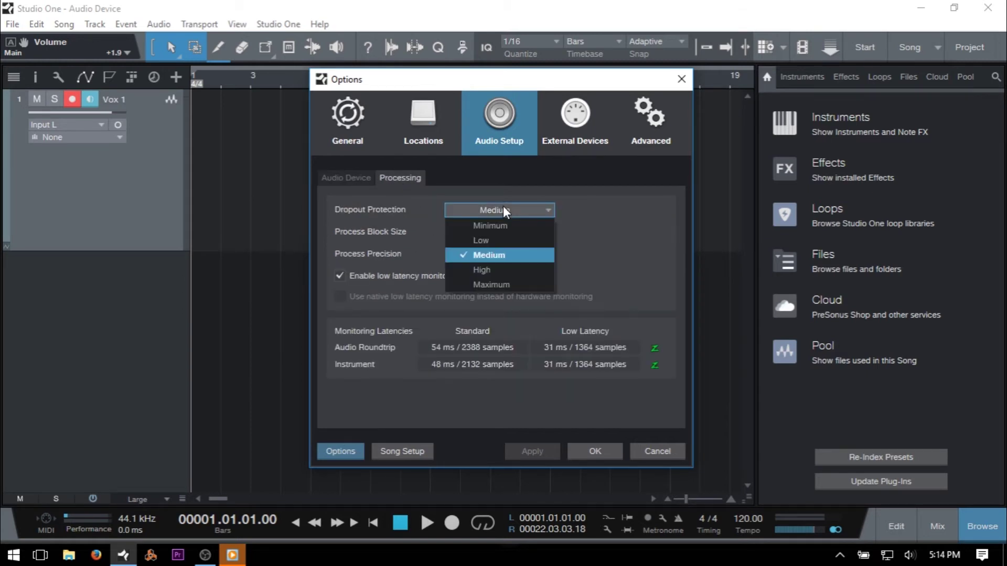
left_click(499, 265)
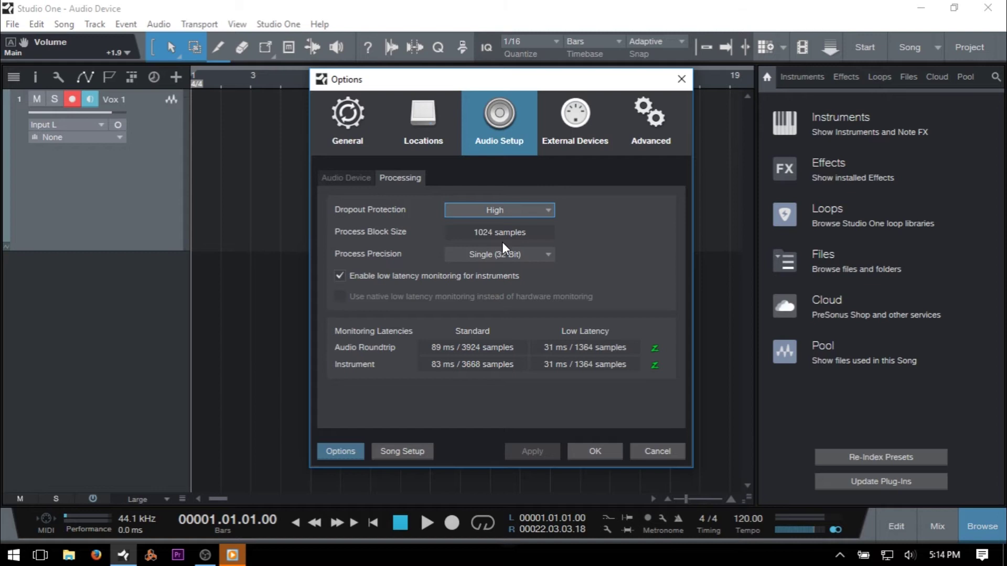
left_click(496, 211)
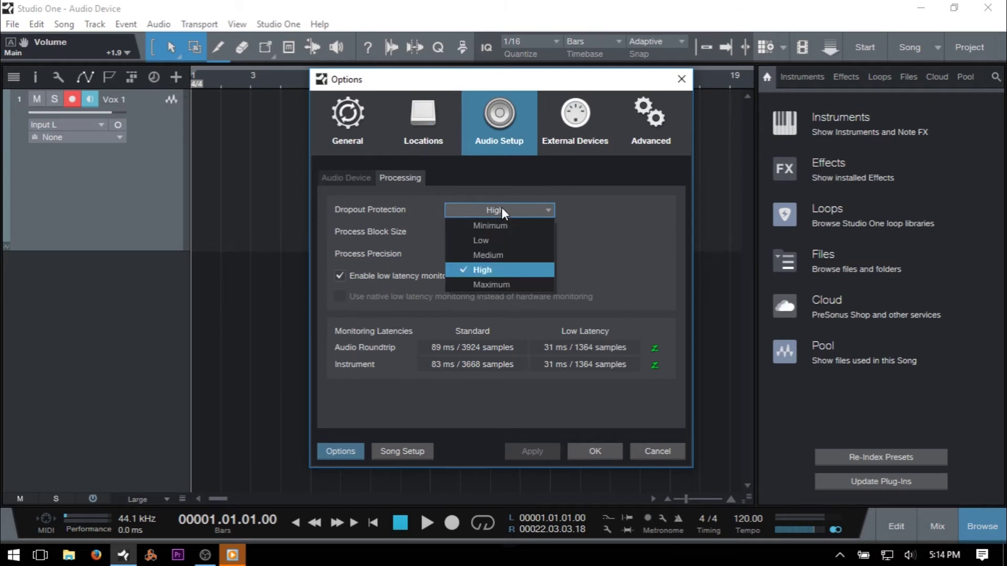
left_click(496, 285)
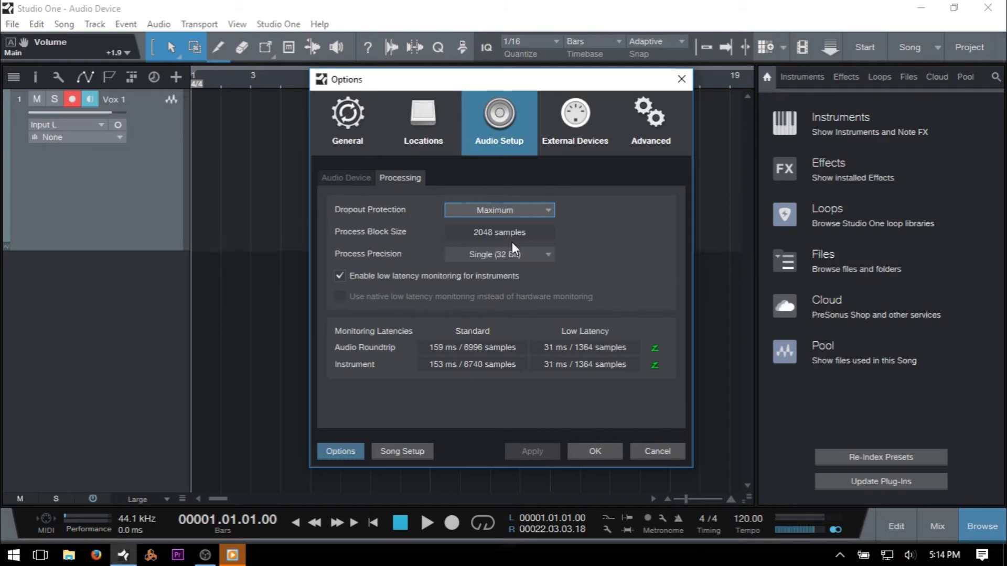
left_click(351, 181)
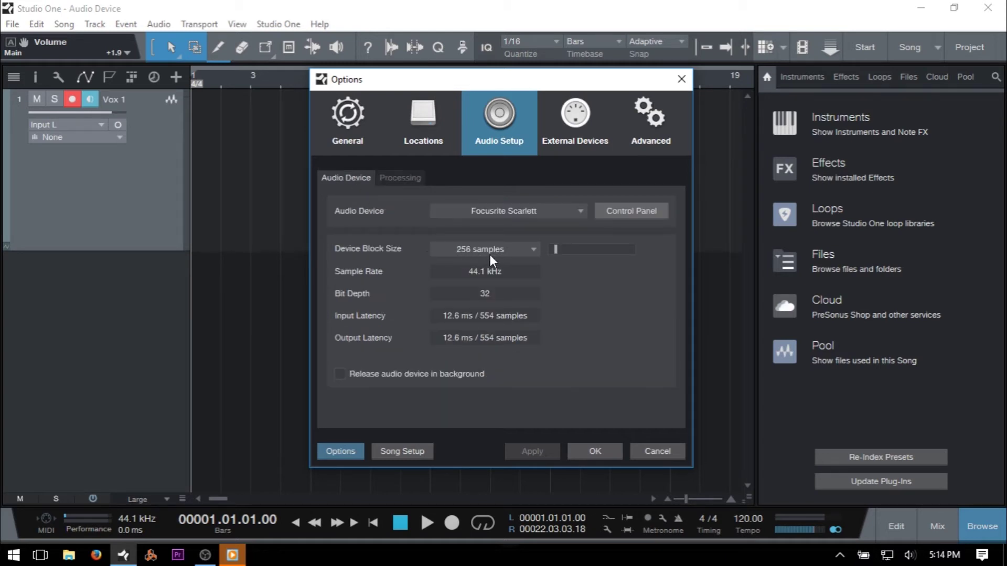
left_click(398, 179)
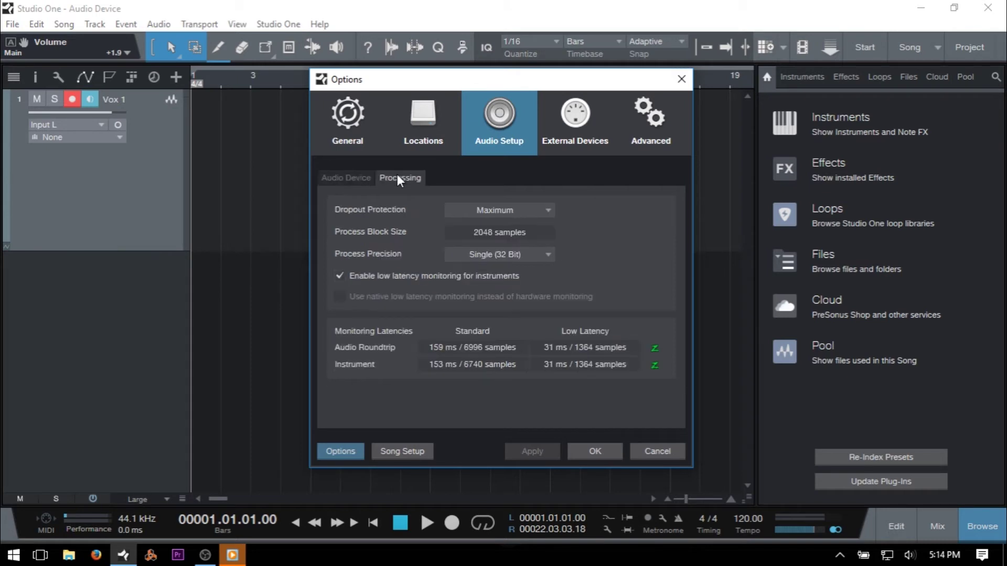
left_click(340, 179)
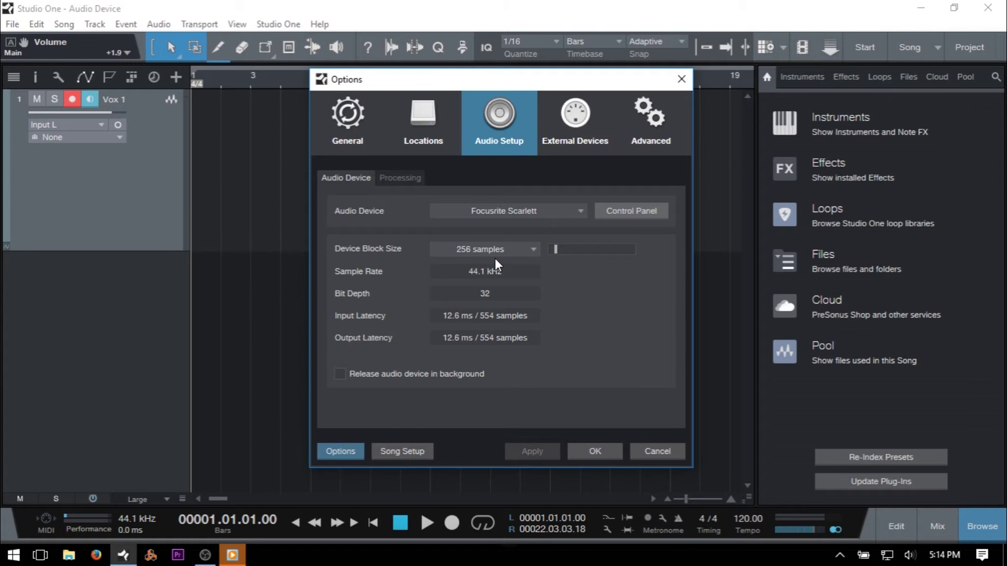
left_click(397, 179)
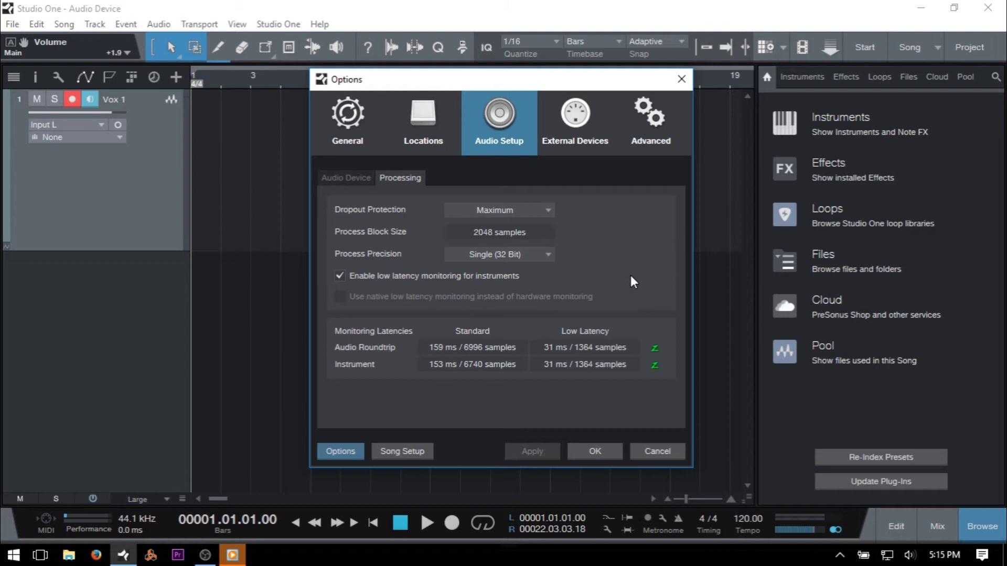
Step: Try Minimum, then settle on High Dropout Protection for a 1024-sample process block
left_click(546, 209)
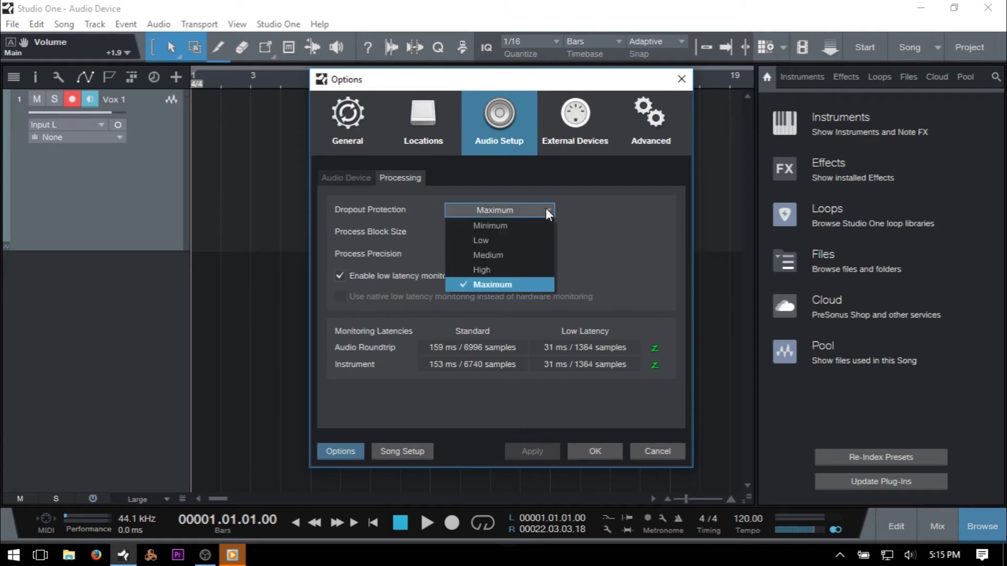
left_click(522, 229)
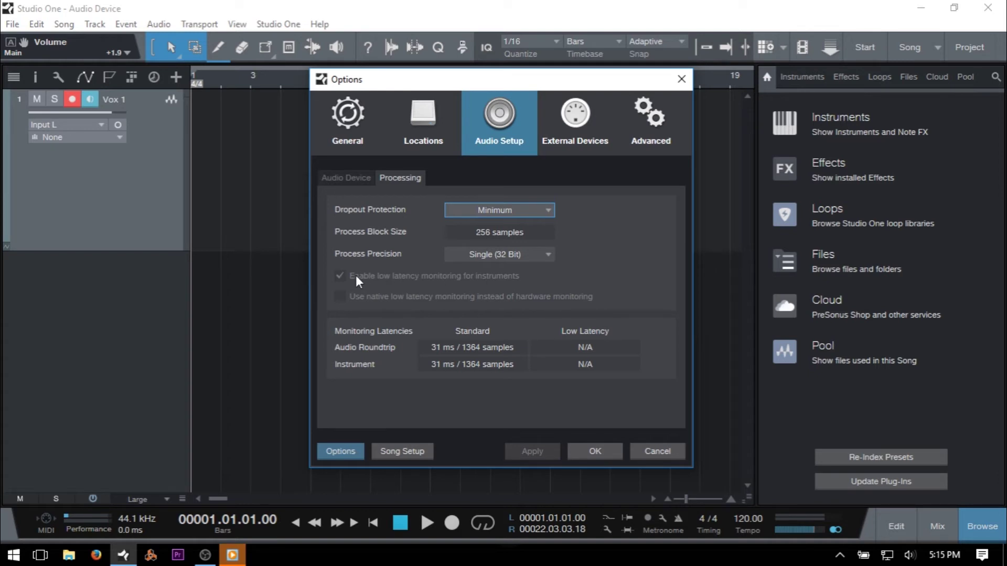
left_click(498, 207)
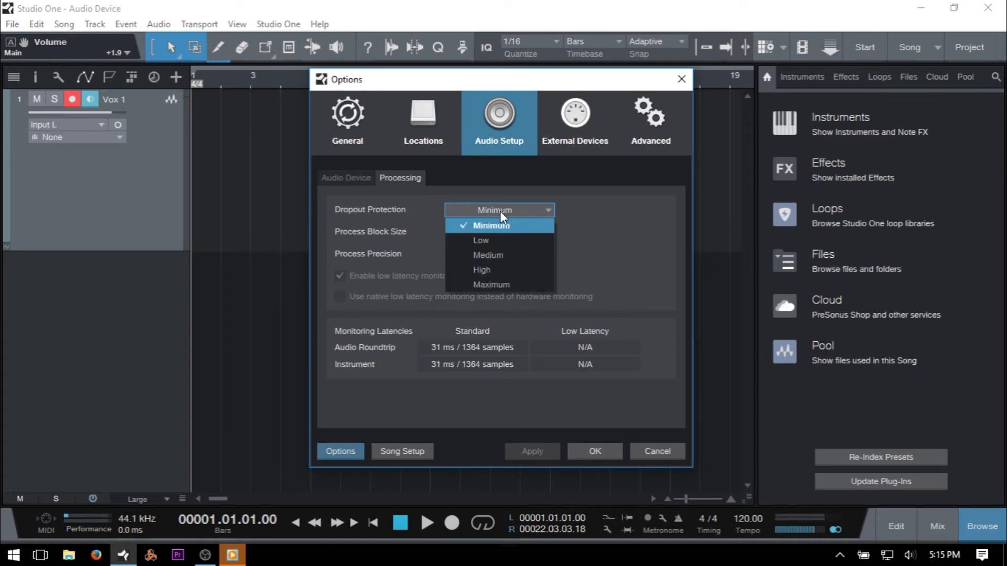
left_click(498, 270)
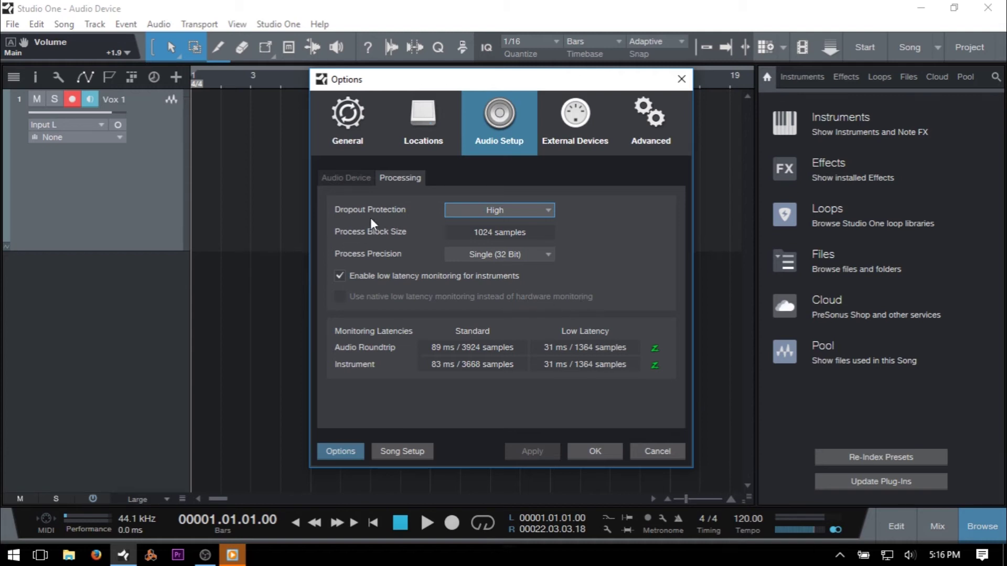
Step: Close Options, show the mixer without the browser, and enable low-latency monitoring on the output
left_click(596, 454)
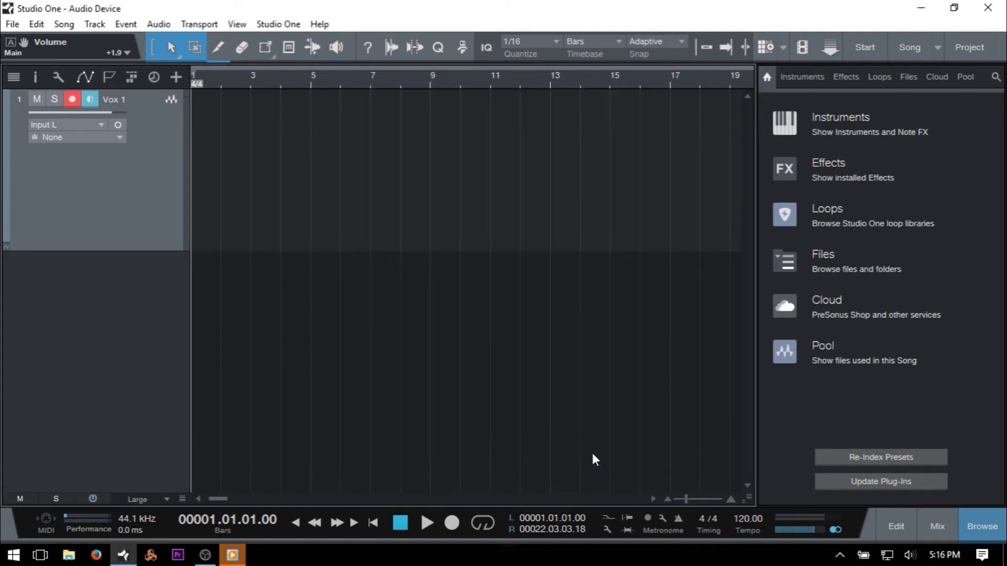
left_click(941, 530)
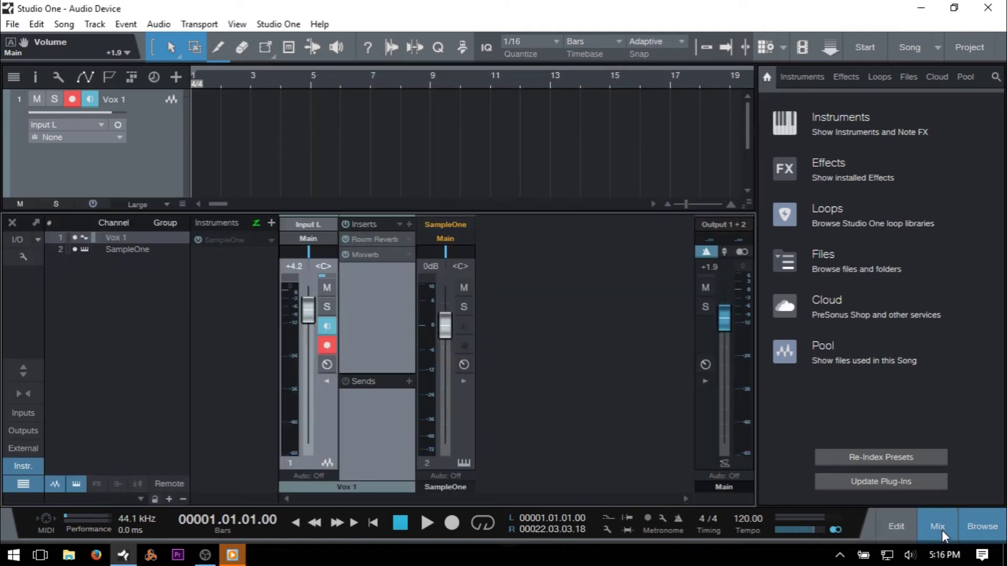
left_click(980, 533)
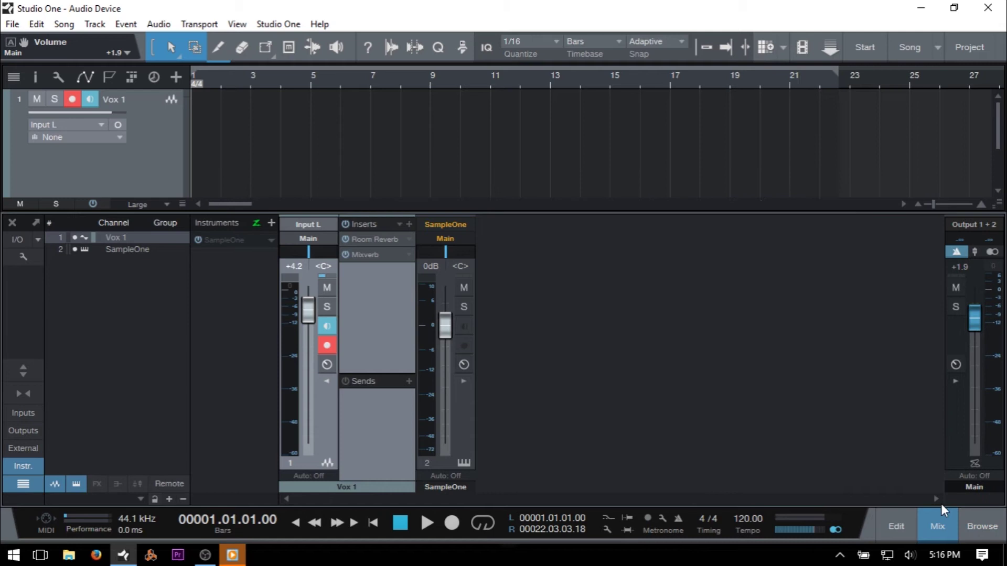
left_click(975, 464)
Step: Enable low-latency monitoring in the SampleOne instrument editor, then close the editor
left_click(225, 238)
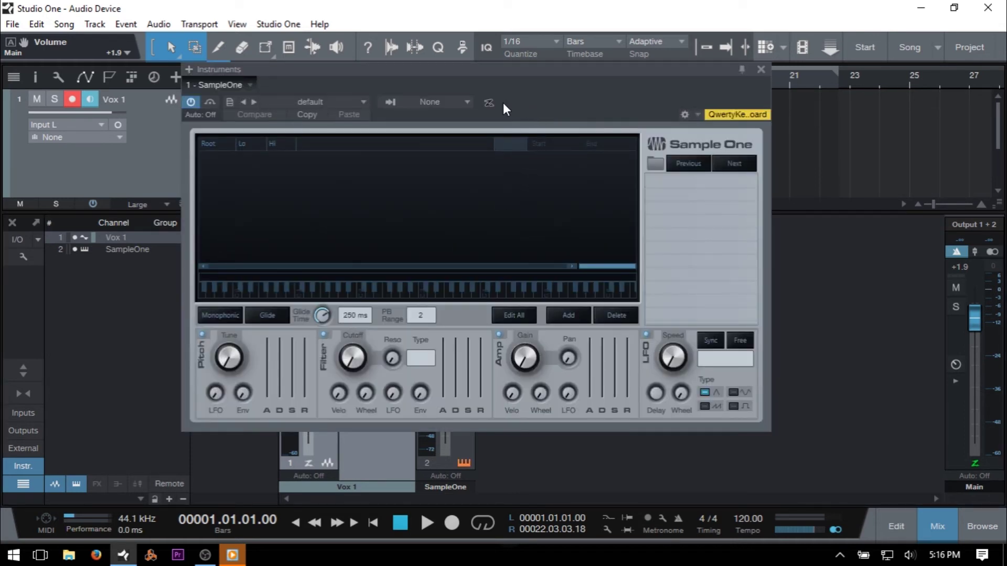
left_click(488, 104)
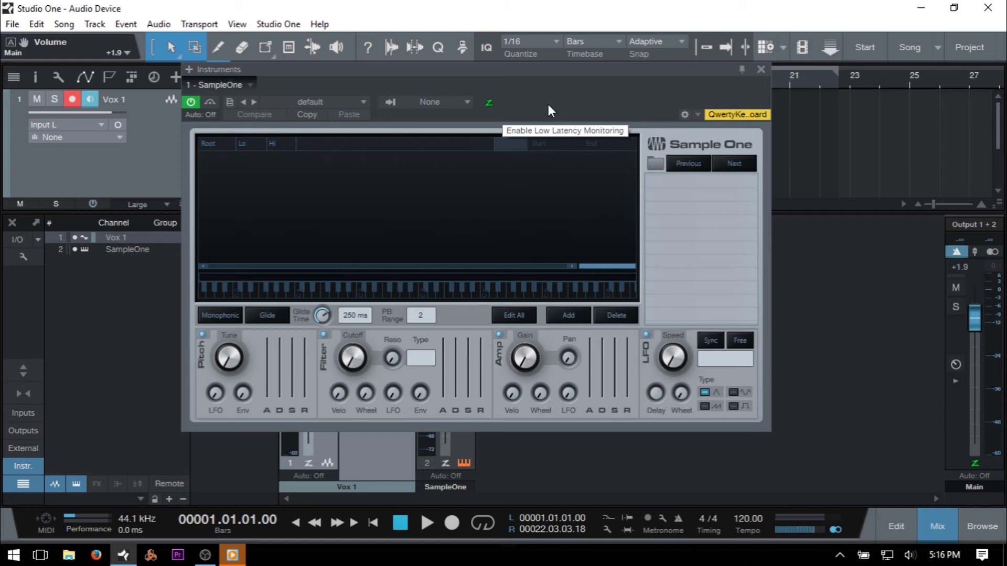
left_click(490, 103)
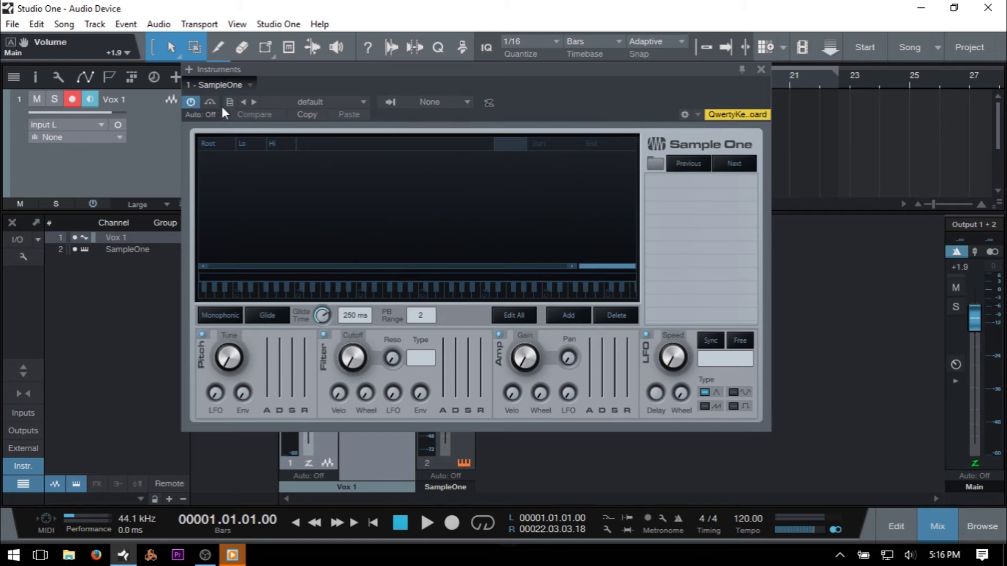
left_click(490, 104)
left_click(761, 70)
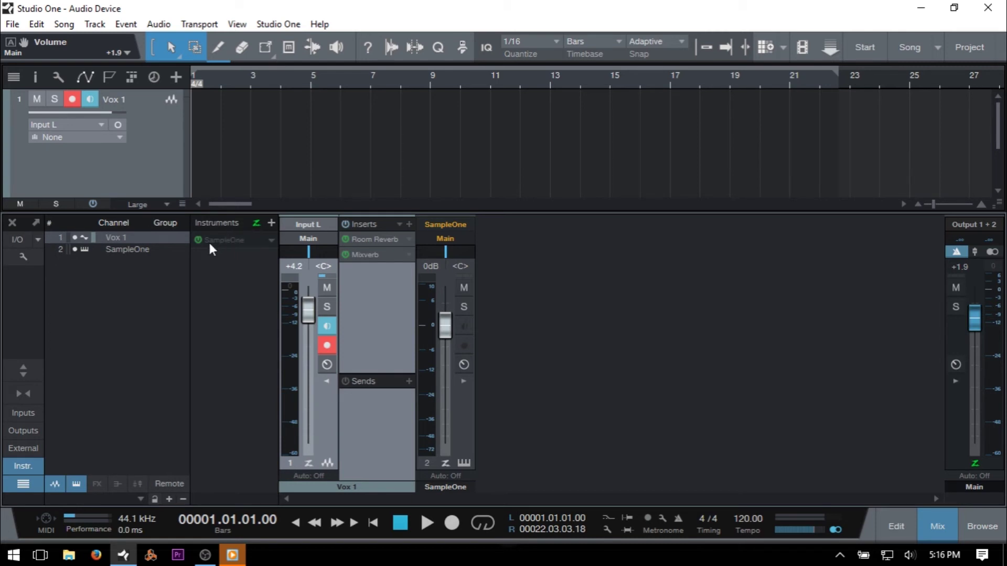
Step: Disable instrument low-latency monitoring, toggle the output's Z button off and on, and reopen Options
left_click(256, 223)
left_click(974, 465)
left_click(973, 464)
key("ctrl+comma")
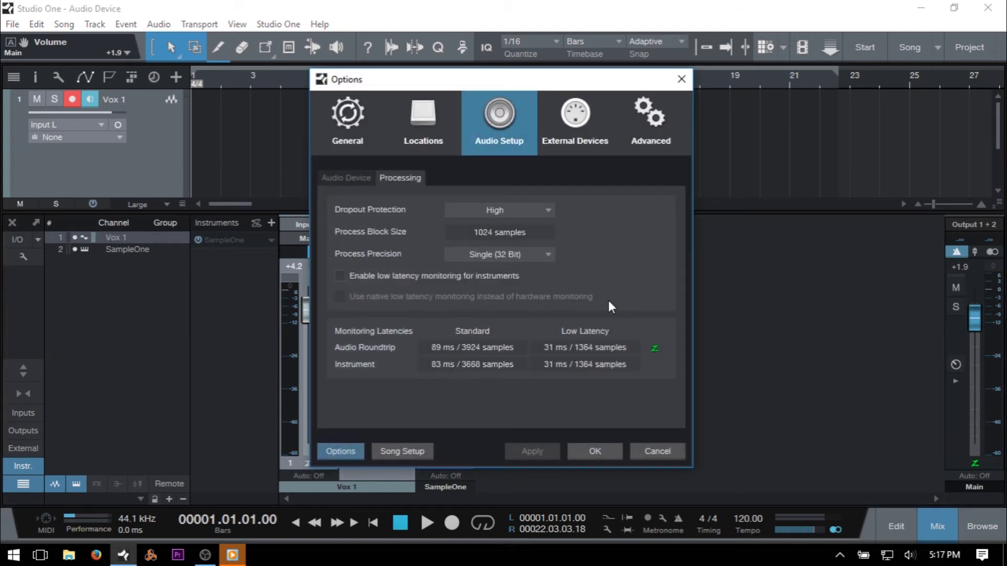
Step: Tick 'Enable low latency monitoring for instruments', giving 31 ms / 1364 samples
left_click(340, 276)
Step: Review the Process Precision choices and keep Single (32 Bit)
left_click(549, 254)
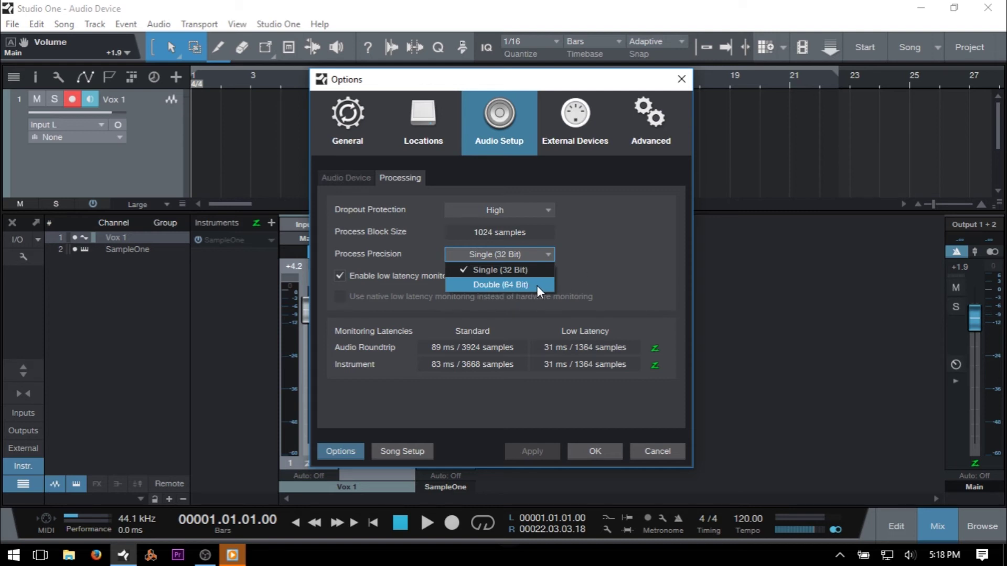
left_click(600, 274)
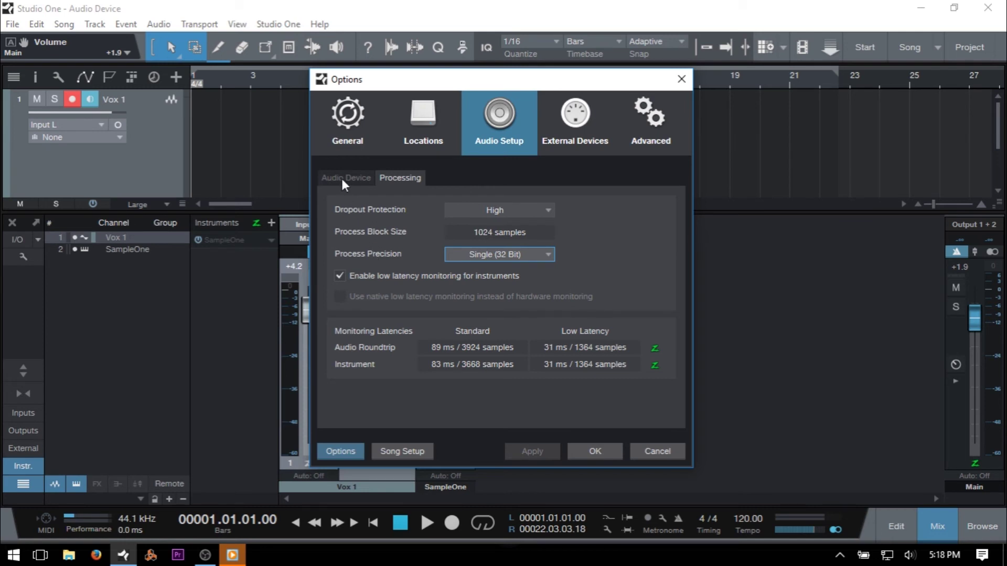
Step: Set Dropout Protection to Minimum
left_click(499, 213)
left_click(498, 230)
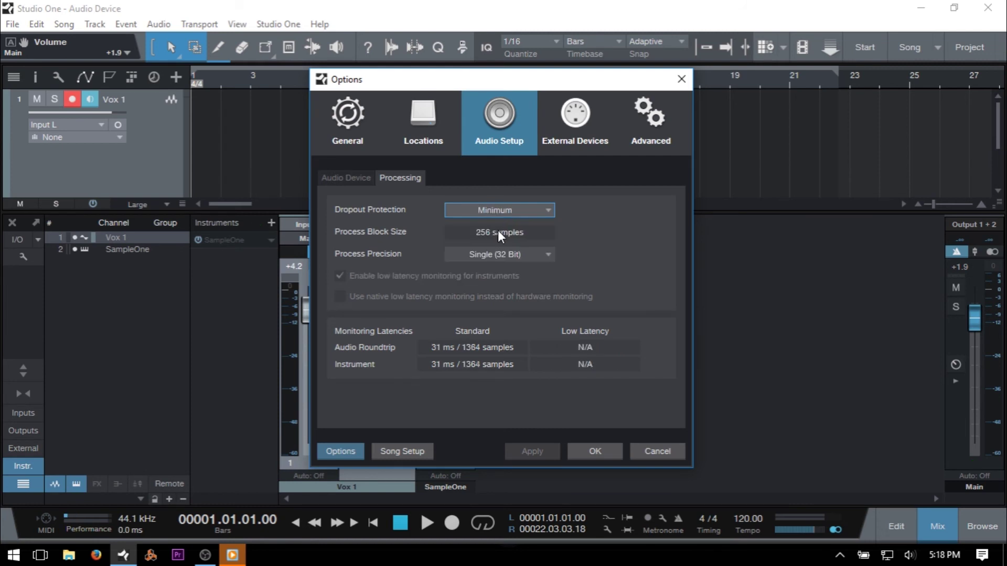
left_click(349, 180)
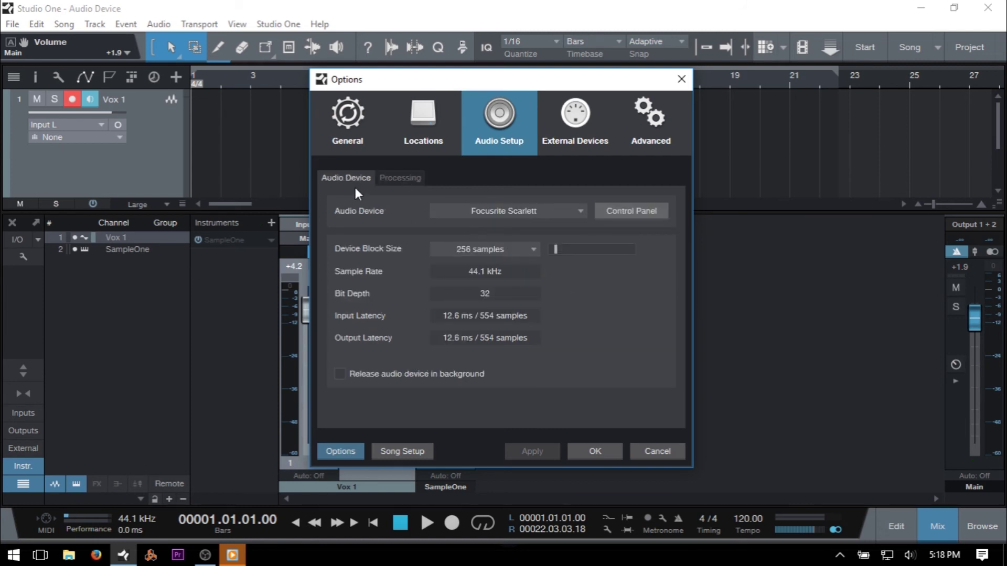
Step: Choose Windows Audio as the audio device, cancel, then reopen Audio Setup with Ctrl+comma
left_click(578, 212)
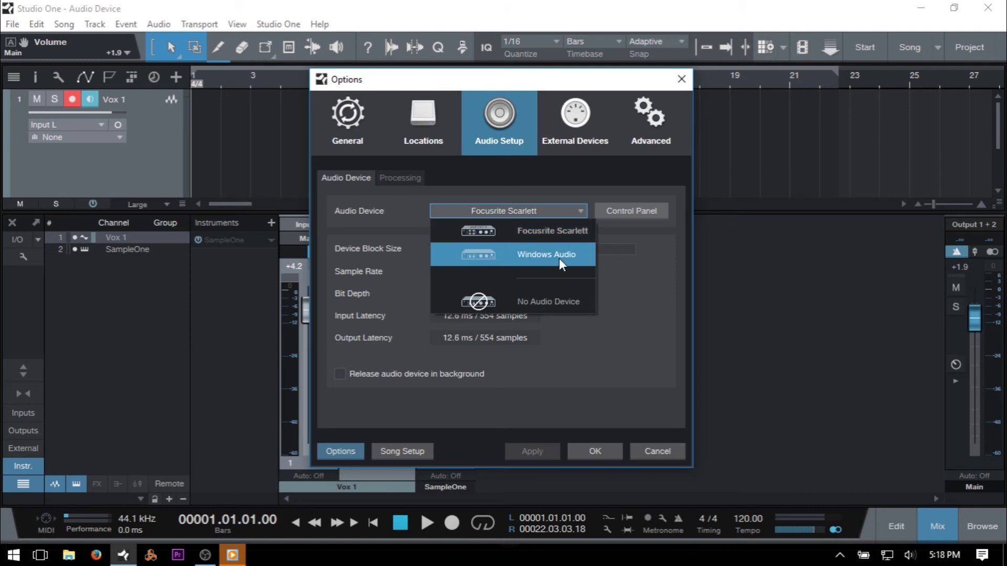
key("Escape")
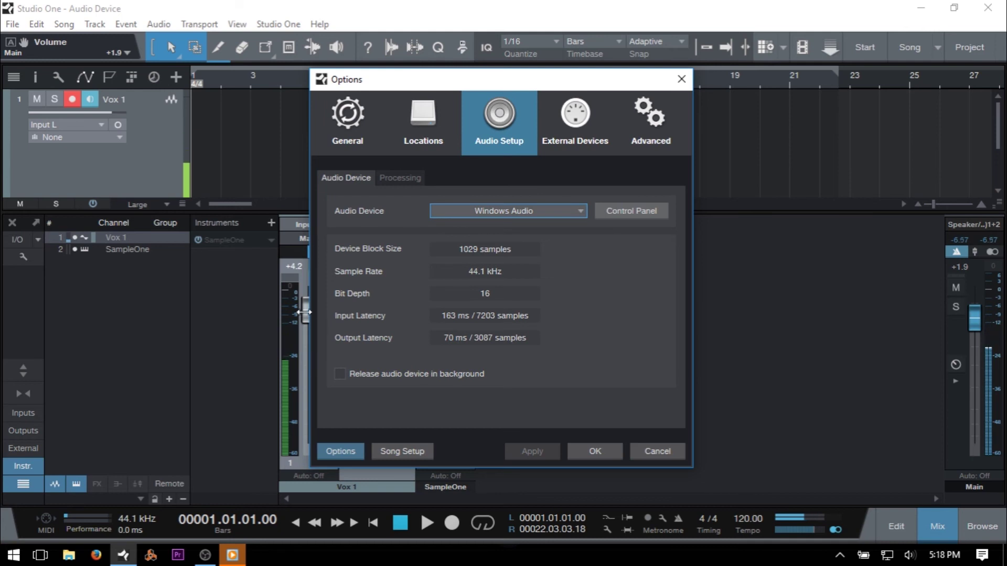
left_click(657, 451)
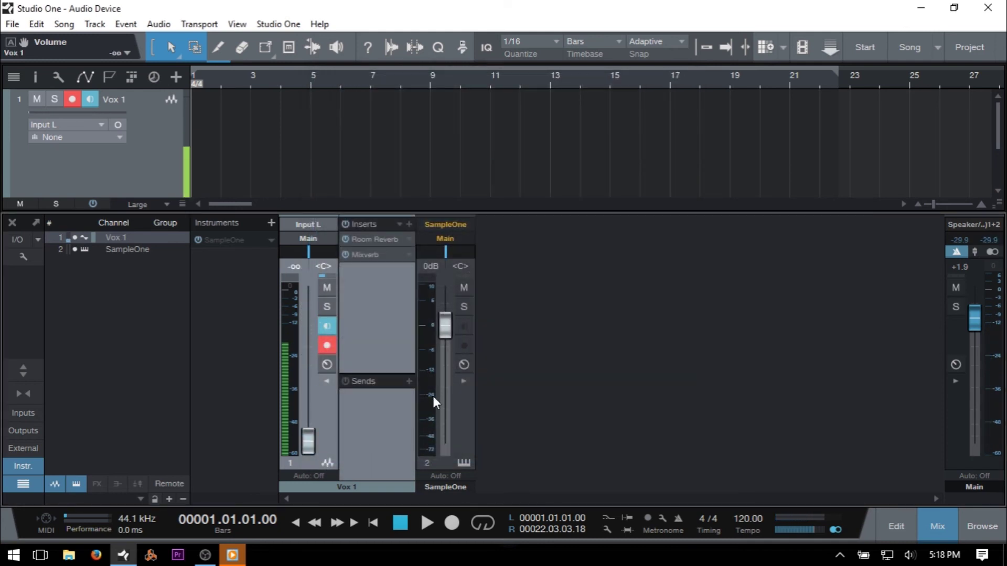
key("ctrl+comma")
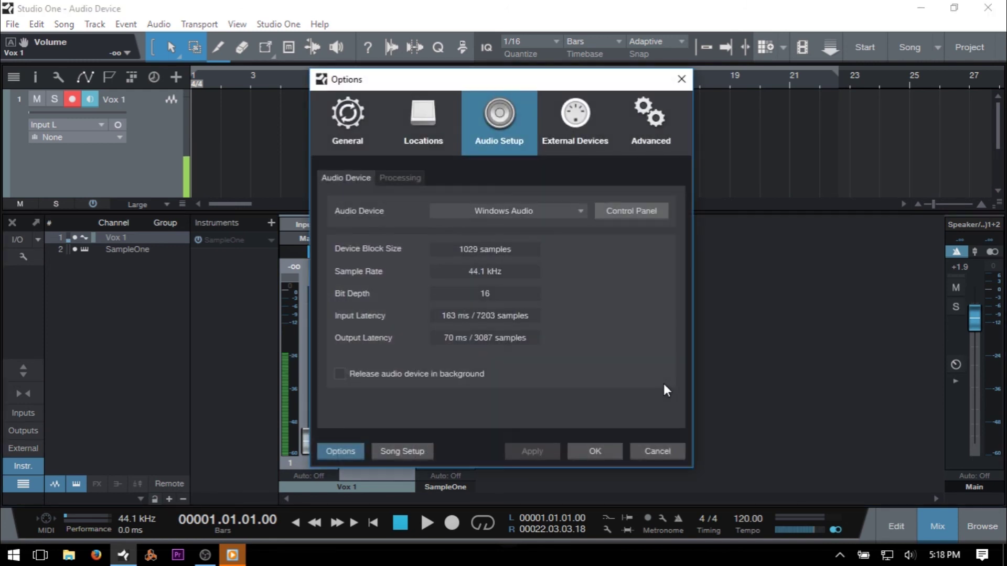
Step: Open the Windows Audio control panel (70 ms latency) and move it over the Options window
left_click(639, 212)
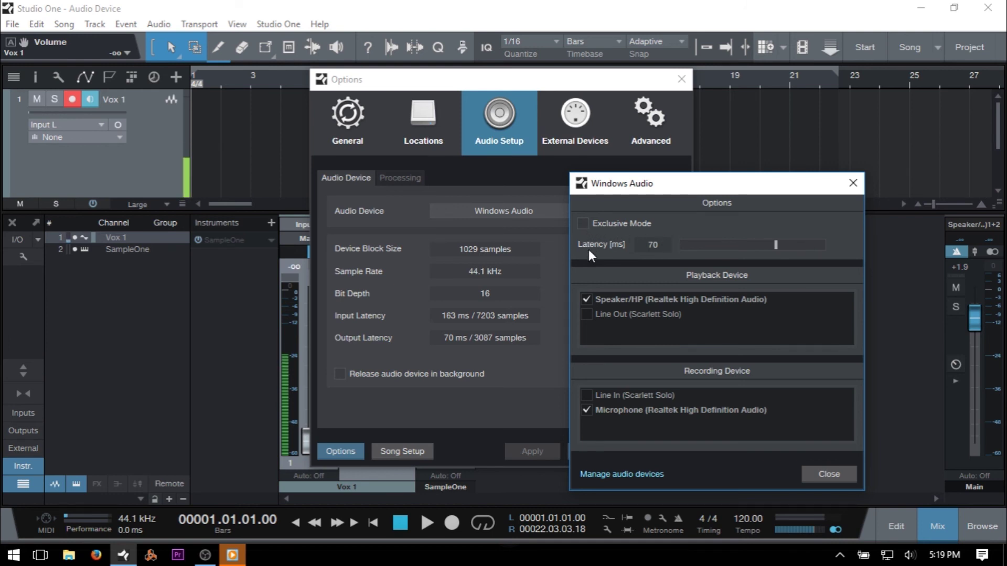
left_click_drag(681, 187, 470, 159)
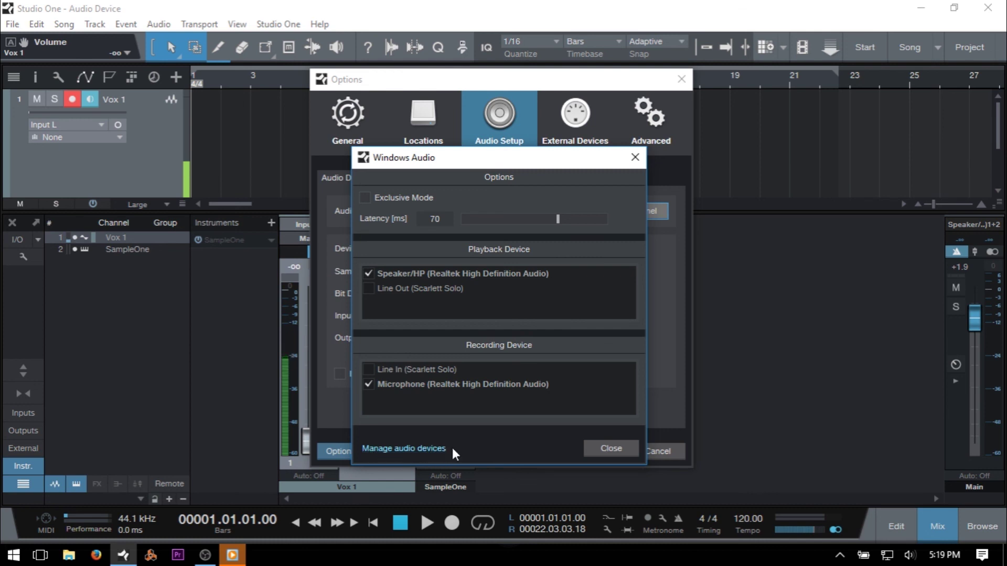
Step: Check the Speaker/HP default format in its Advanced properties, leaving 16 bit, 44100 Hz, and cancel
left_click(396, 449)
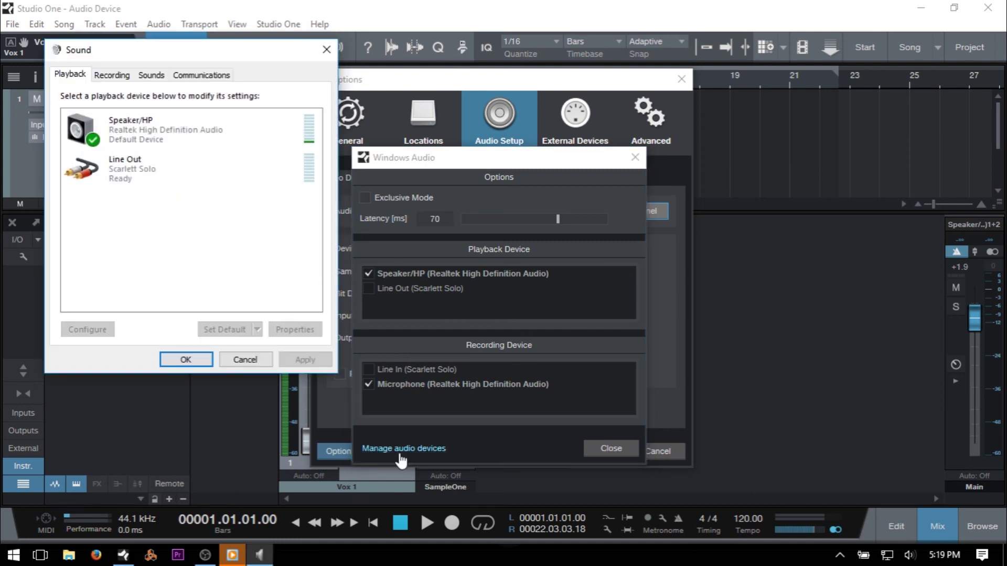
left_click(152, 134)
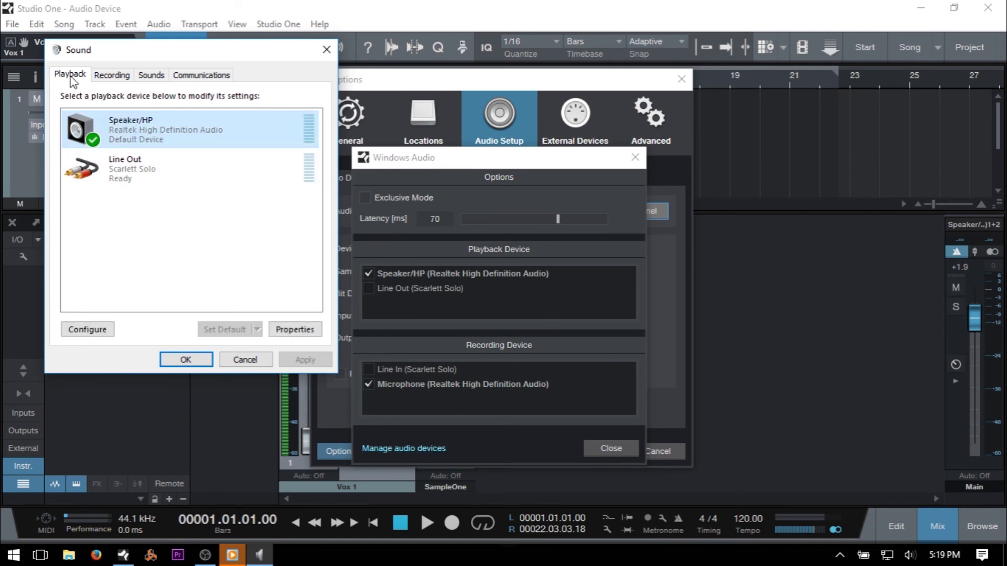
left_click(295, 329)
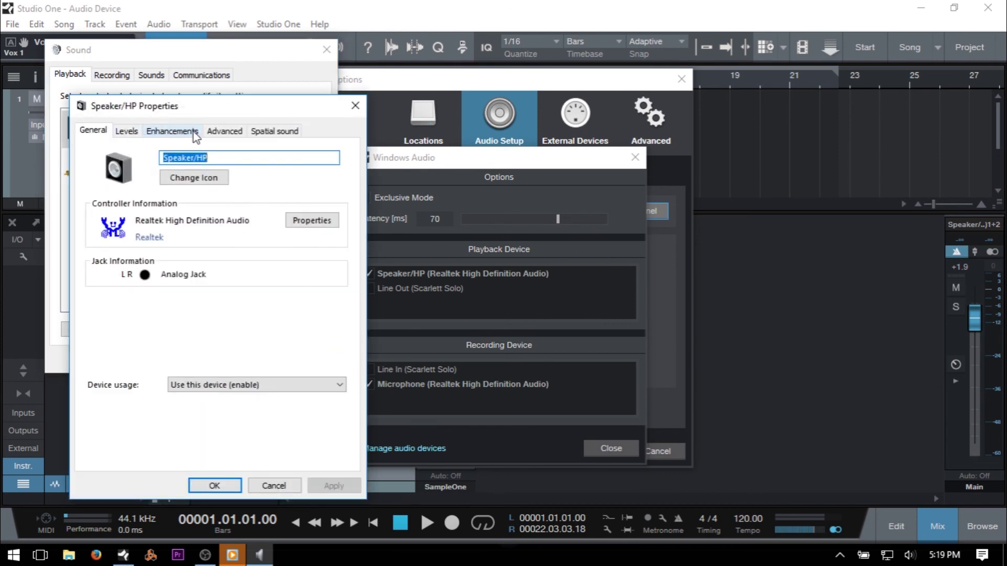
left_click(222, 133)
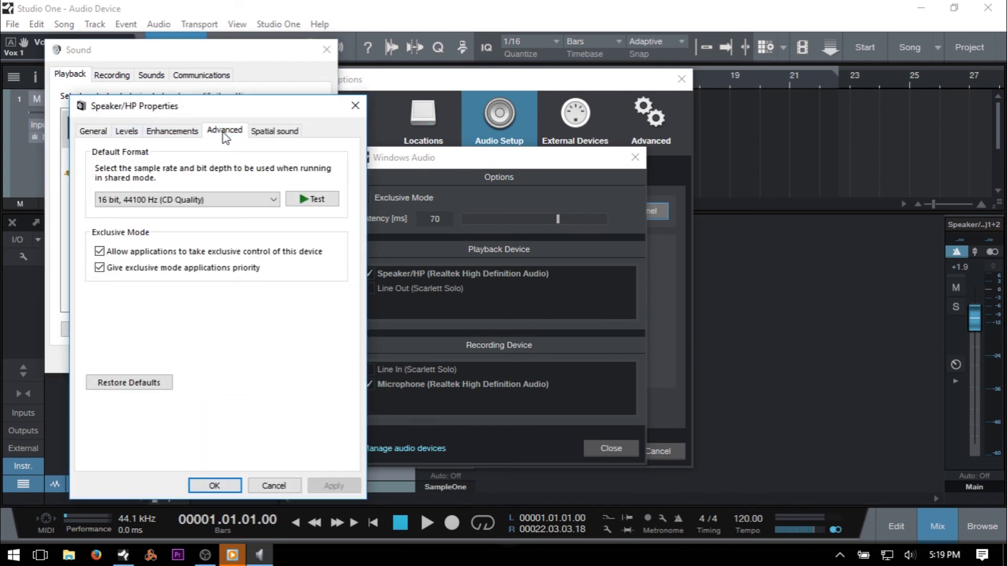
left_click(274, 201)
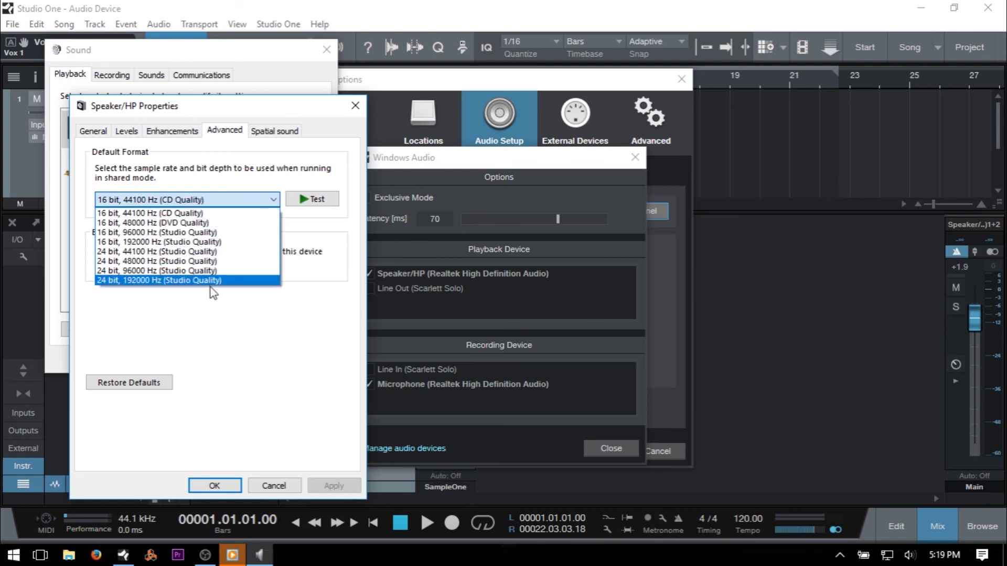
left_click(337, 162)
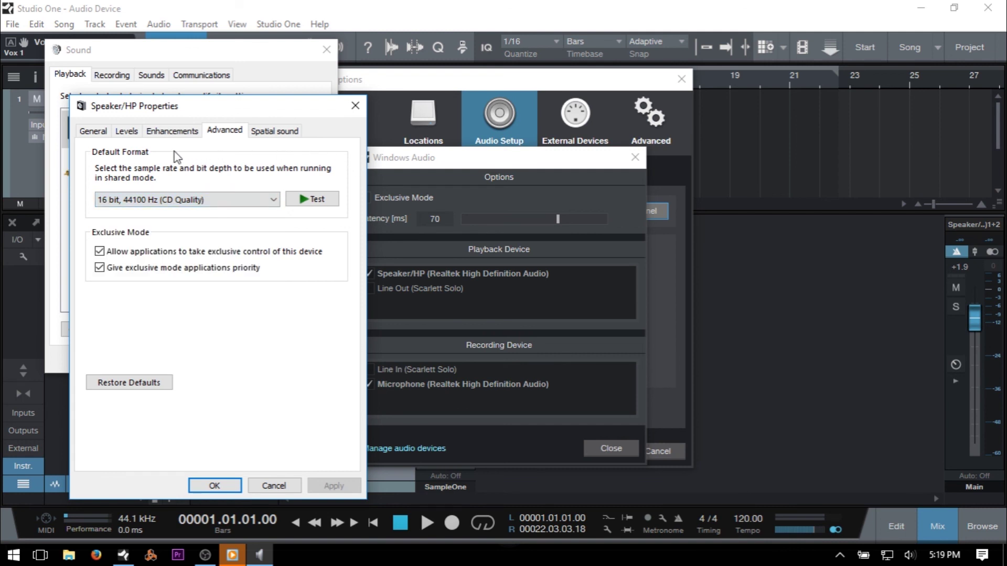
left_click(273, 486)
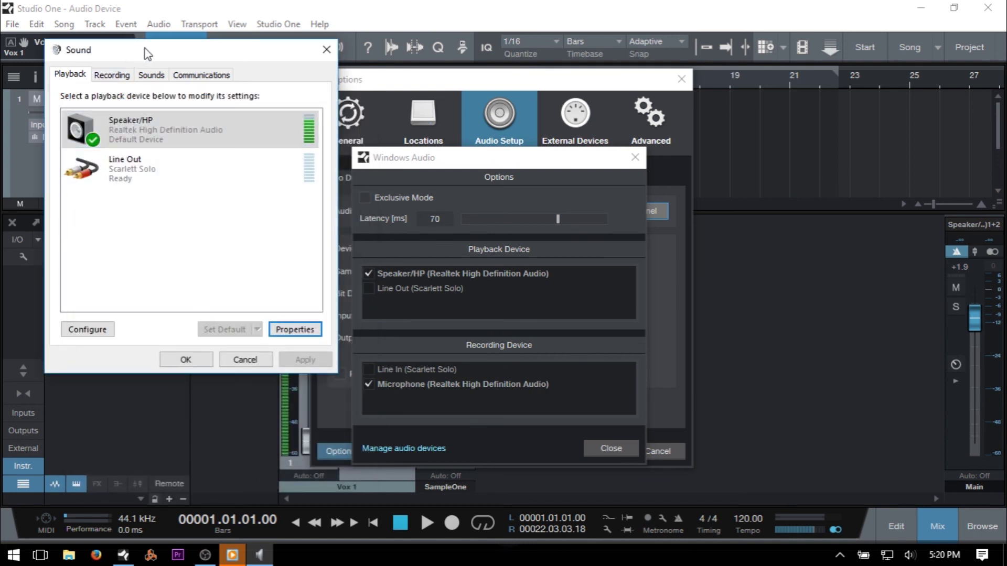
Step: Check the Microphone's default recording format, keeping 2 channel, 16 bit, 44100 Hz, and cancel
left_click_drag(145, 48, 350, 78)
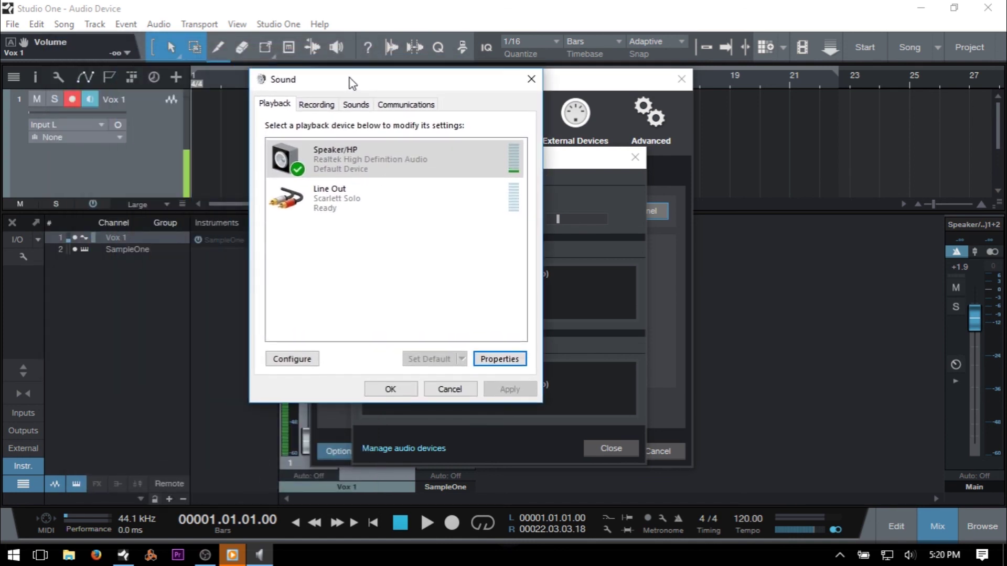
left_click(314, 106)
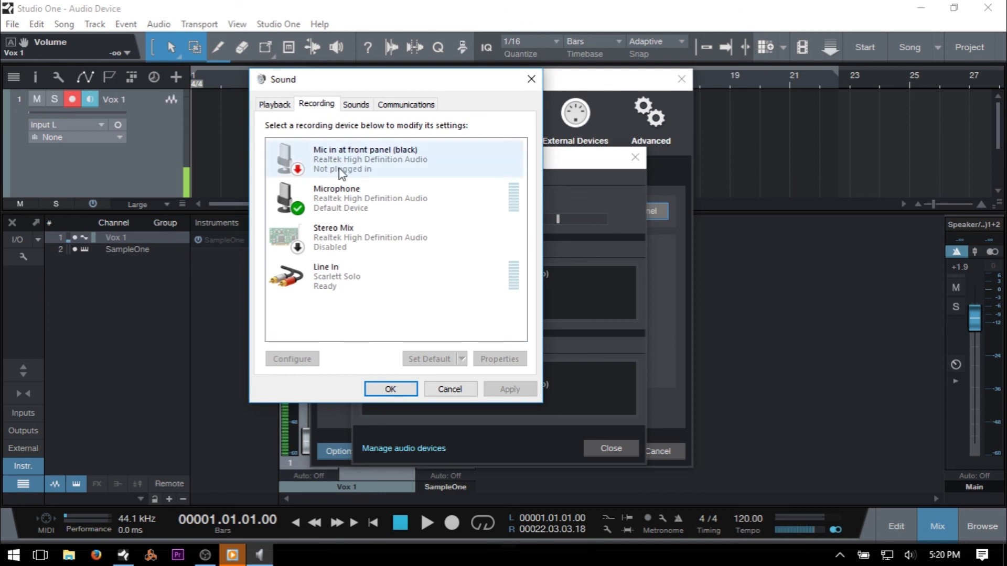
left_click(399, 209)
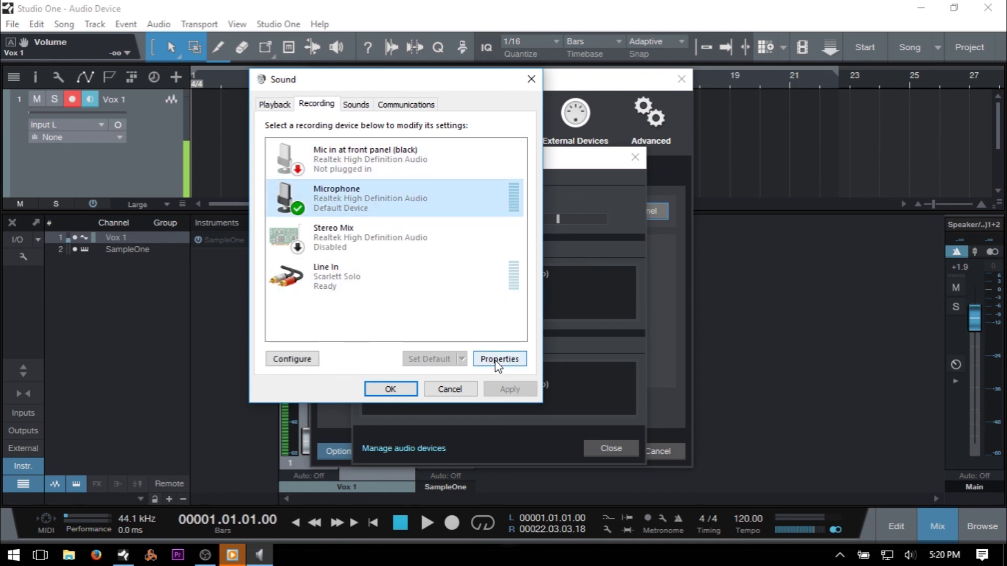
left_click(498, 359)
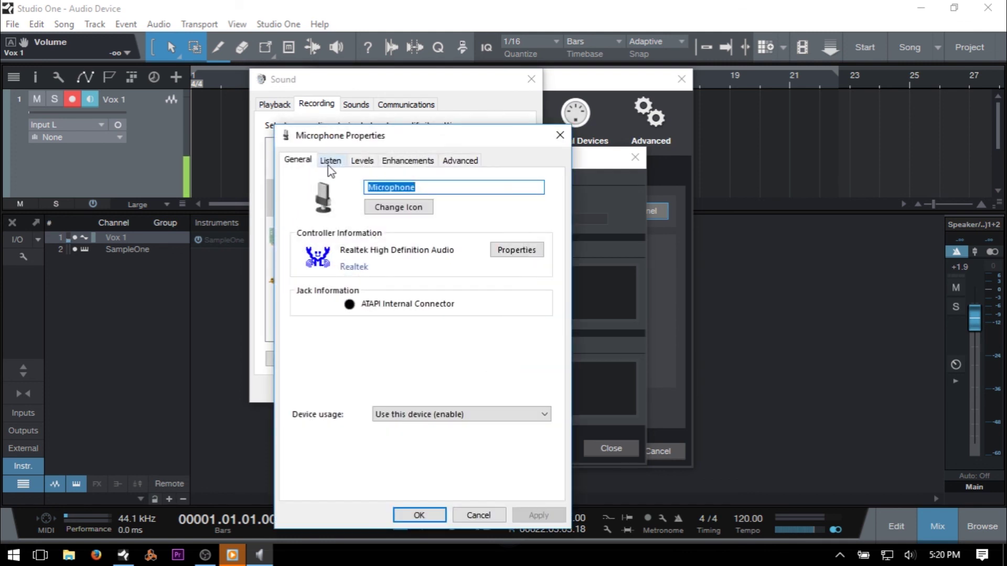
left_click(461, 161)
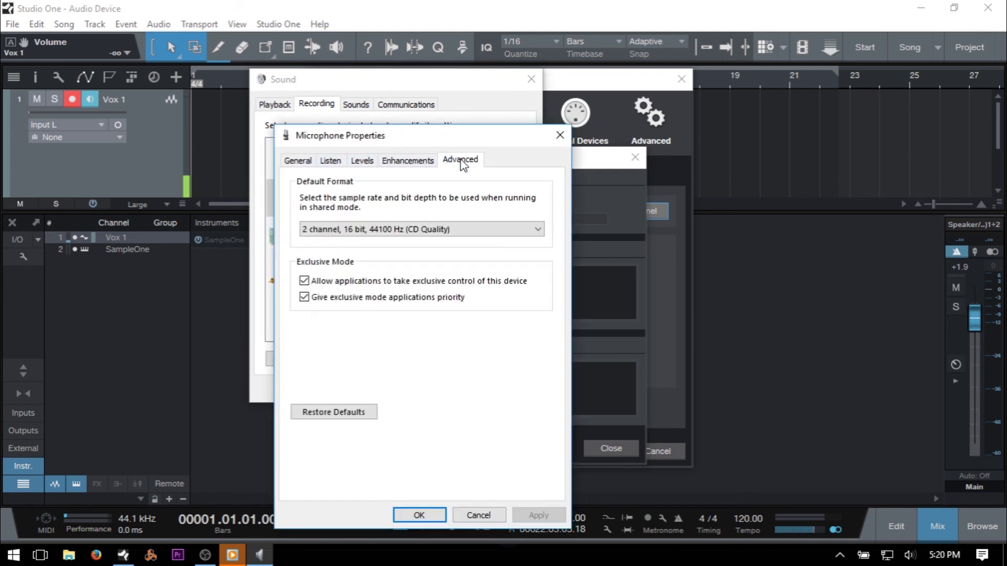
left_click(539, 231)
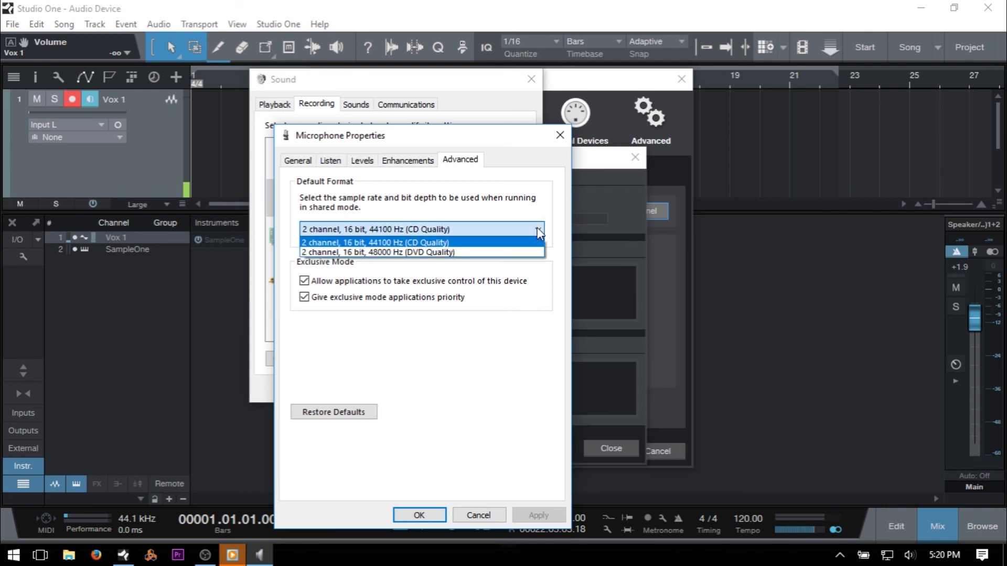
left_click(562, 201)
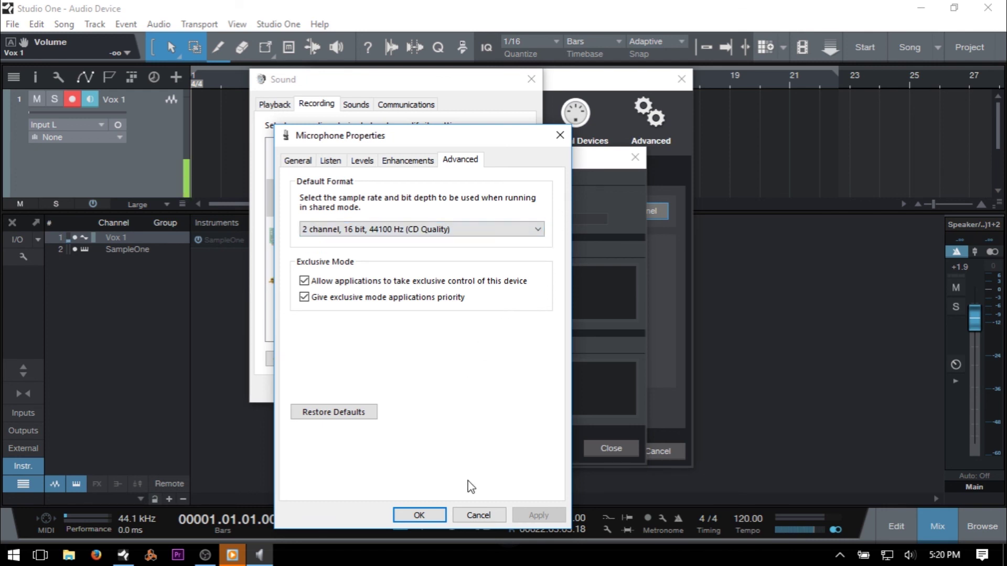
left_click(478, 515)
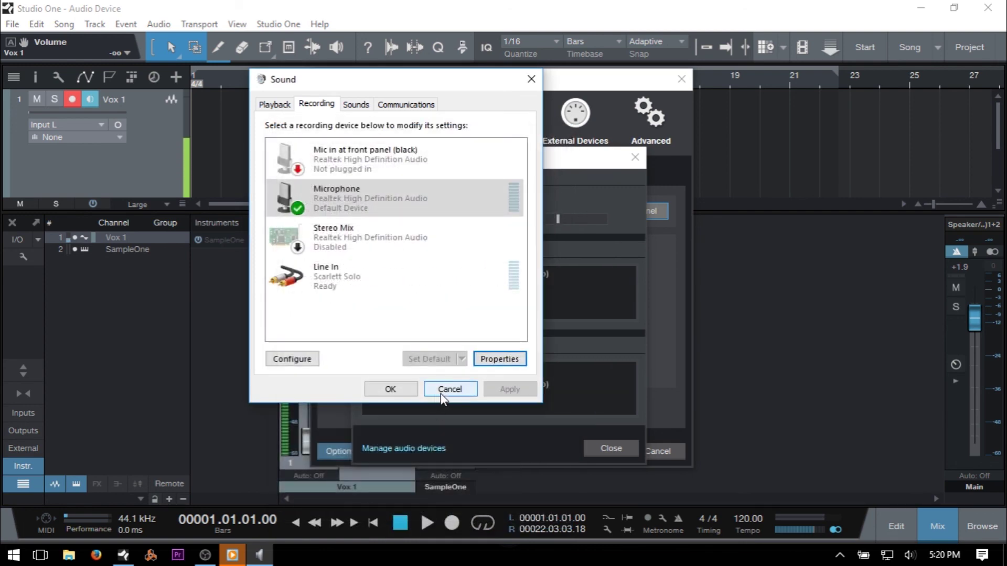
Step: Close the Windows Sound and Windows Audio dialogs to return to Audio Setup
left_click(442, 391)
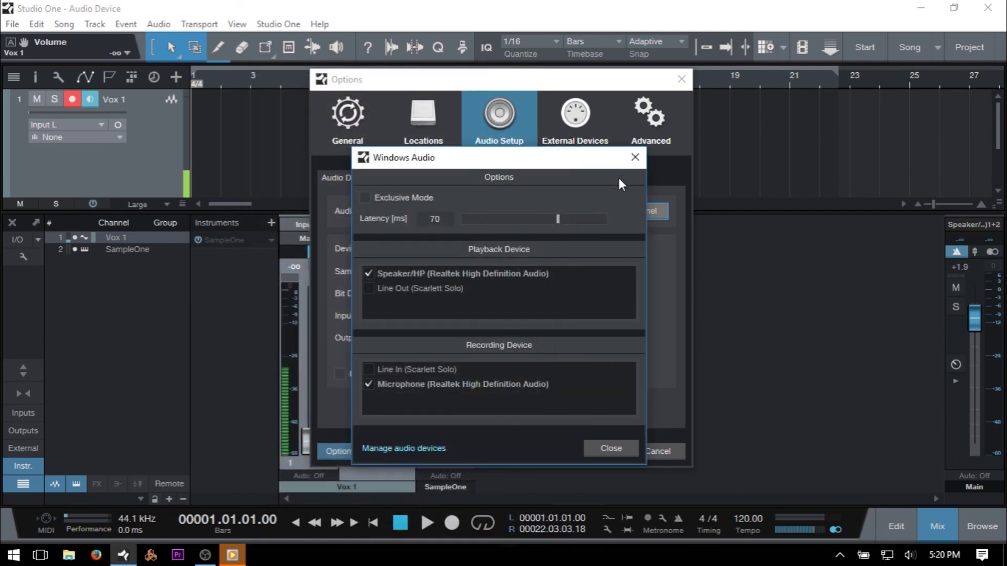
left_click(635, 159)
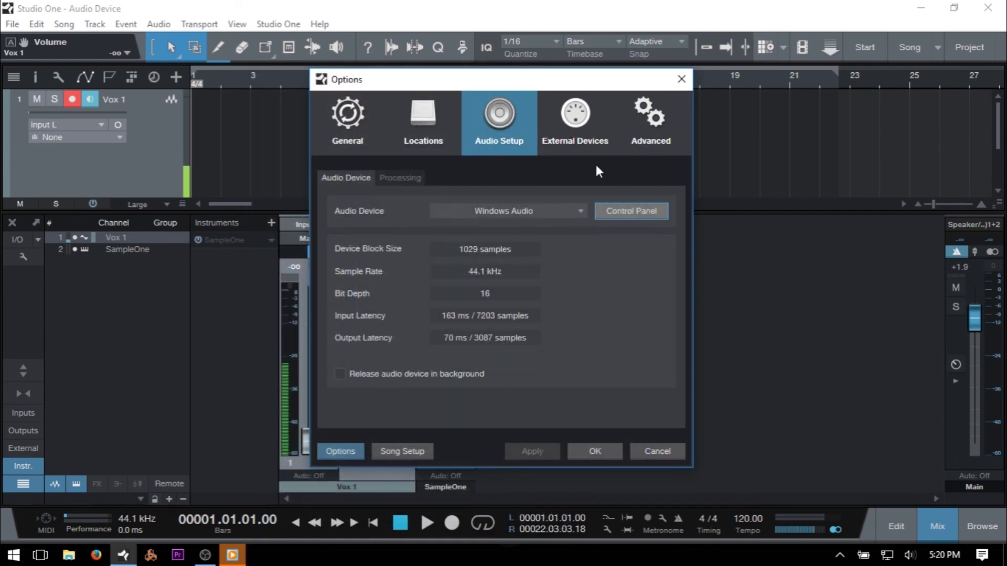